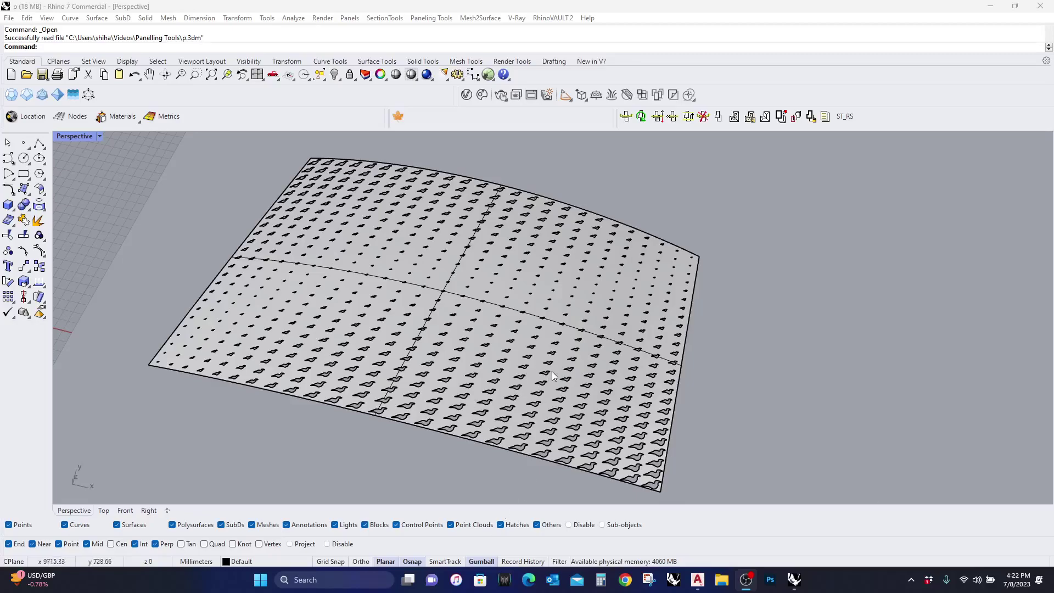
# Step: Orbit in closer and tilt the view steeply over the perforated surface
pyautogui.moveTo(551, 372); pyautogui.dragTo(548, 379, button='right')
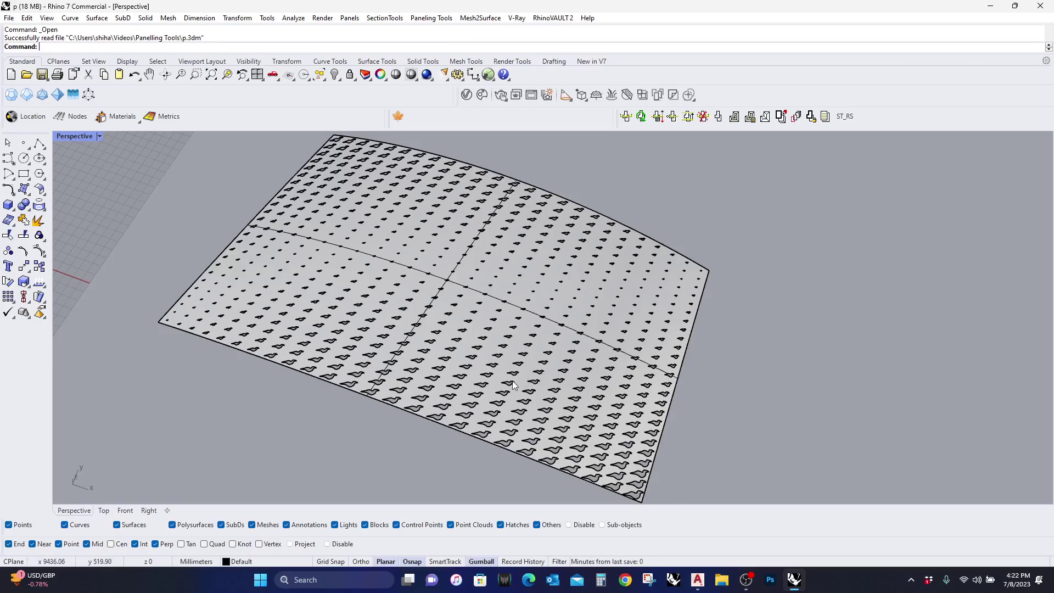
pyautogui.moveTo(512, 380); pyautogui.dragTo(483, 413, button='right')
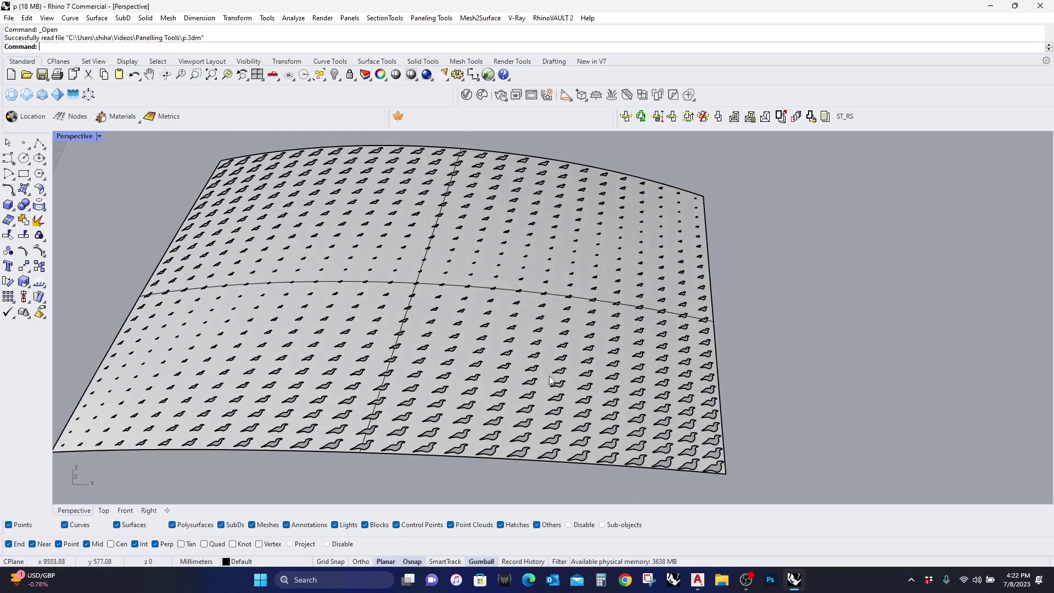
pyautogui.moveTo(562, 384); pyautogui.dragTo(602, 447, button='right')
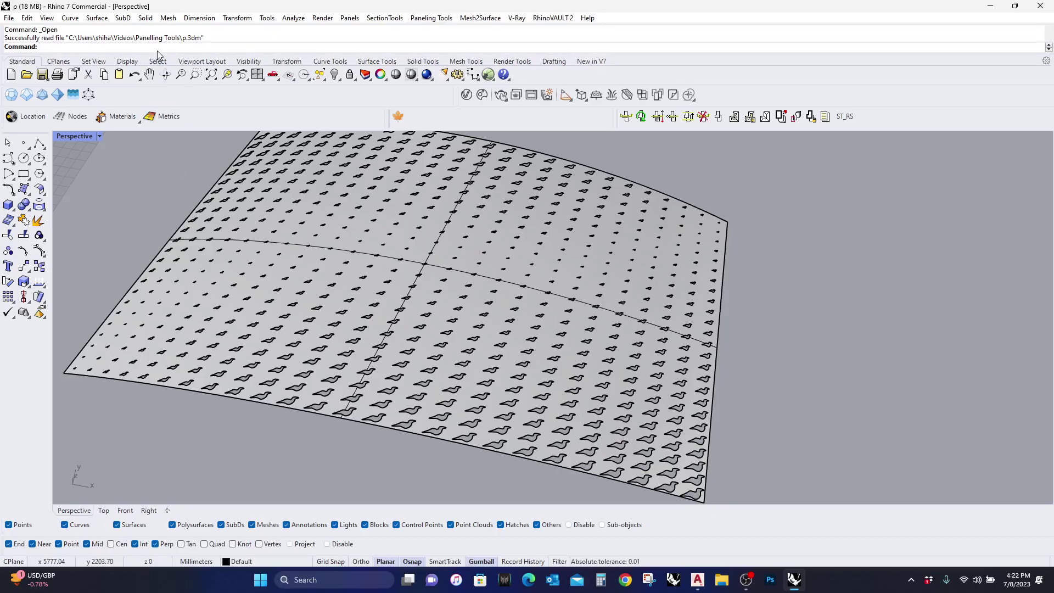
# Step: Search the package manager for 'panel' packages, then close it without changes
pyautogui.write('p')
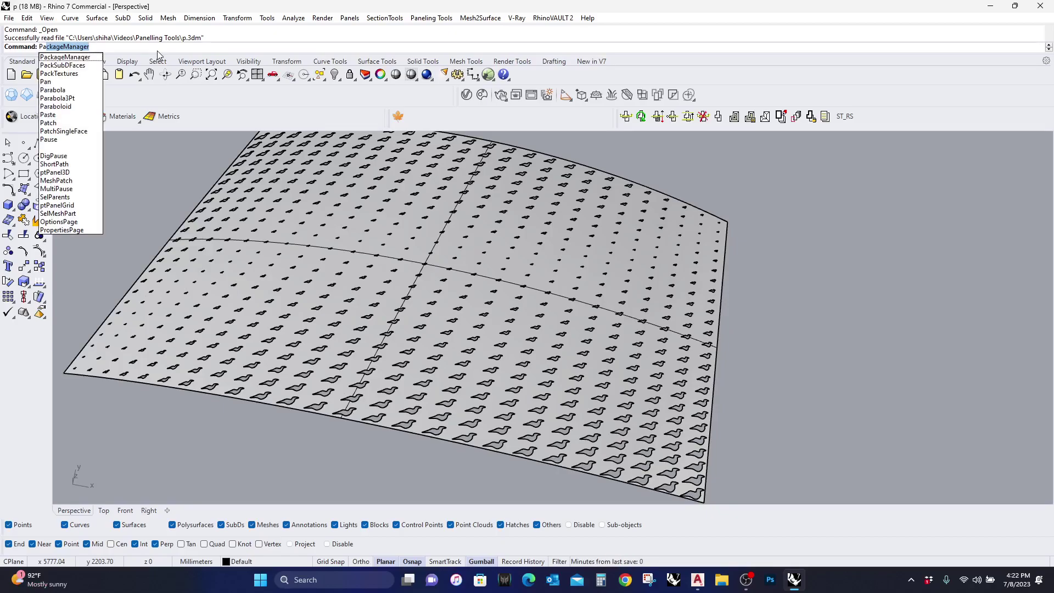
pyautogui.press('Return')
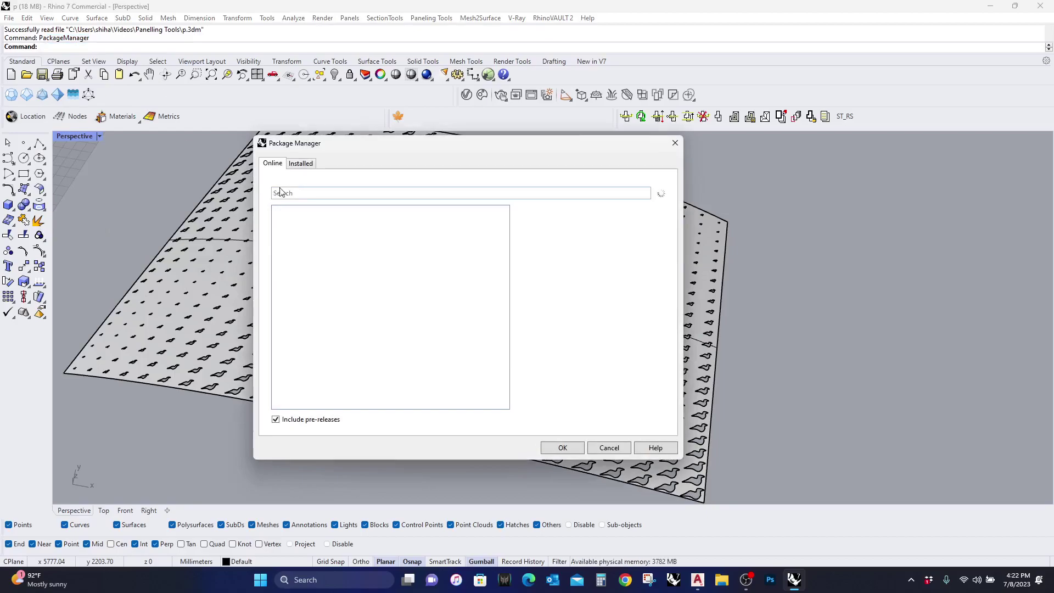
pyautogui.click(291, 193)
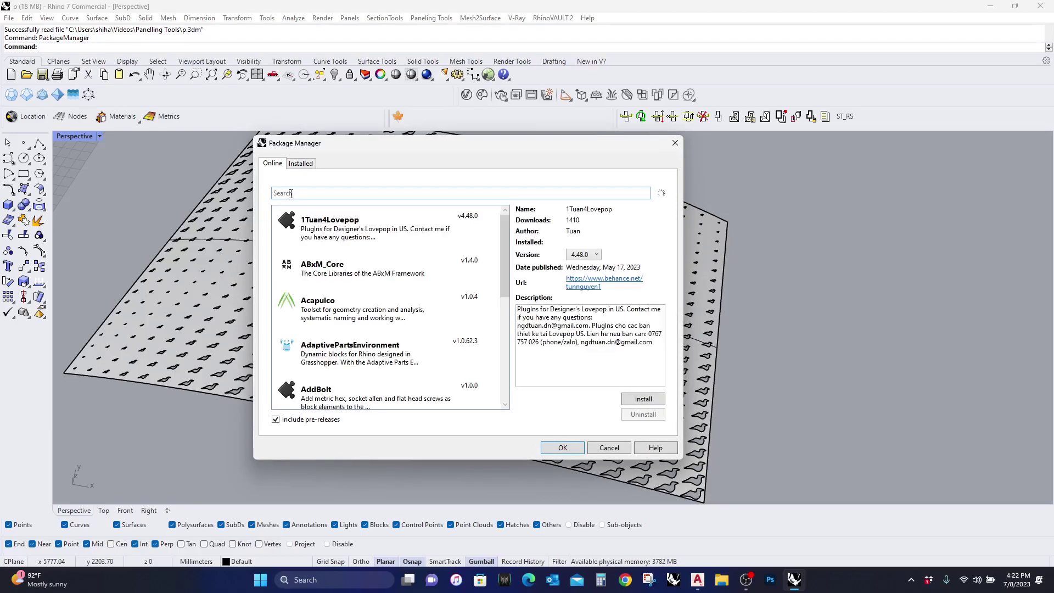
pyautogui.write('pan')
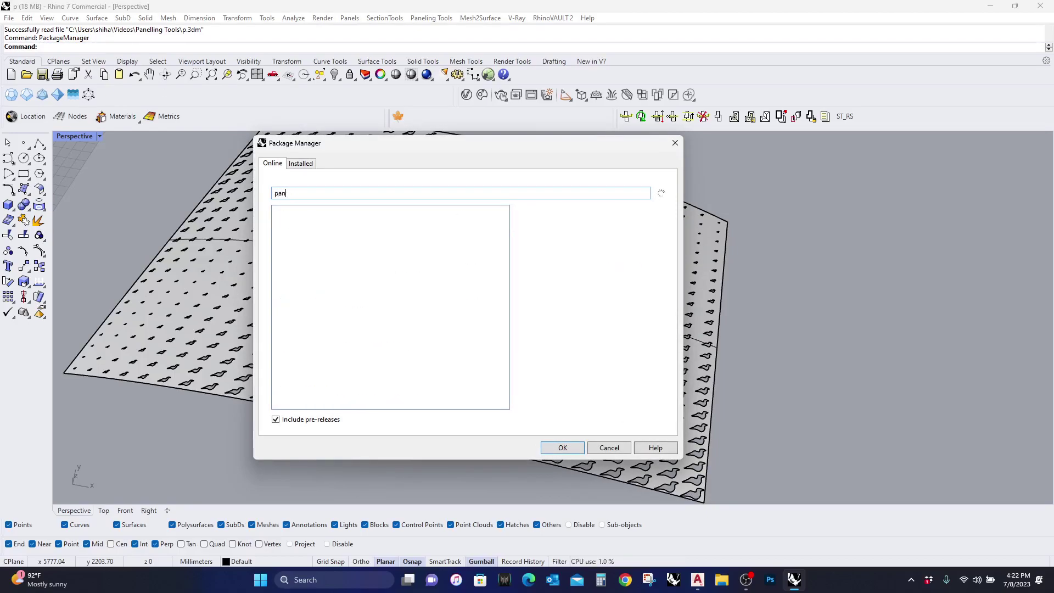
pyautogui.write('el')
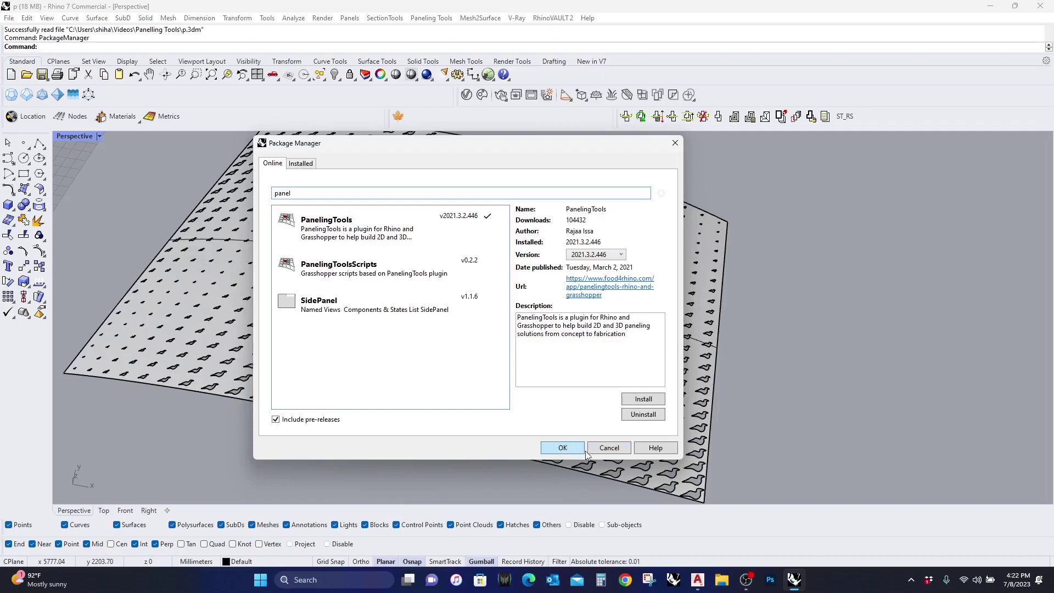
pyautogui.click(609, 447)
pyautogui.scroll(-3, 610, 395)
pyautogui.scroll(3, 601, 379)
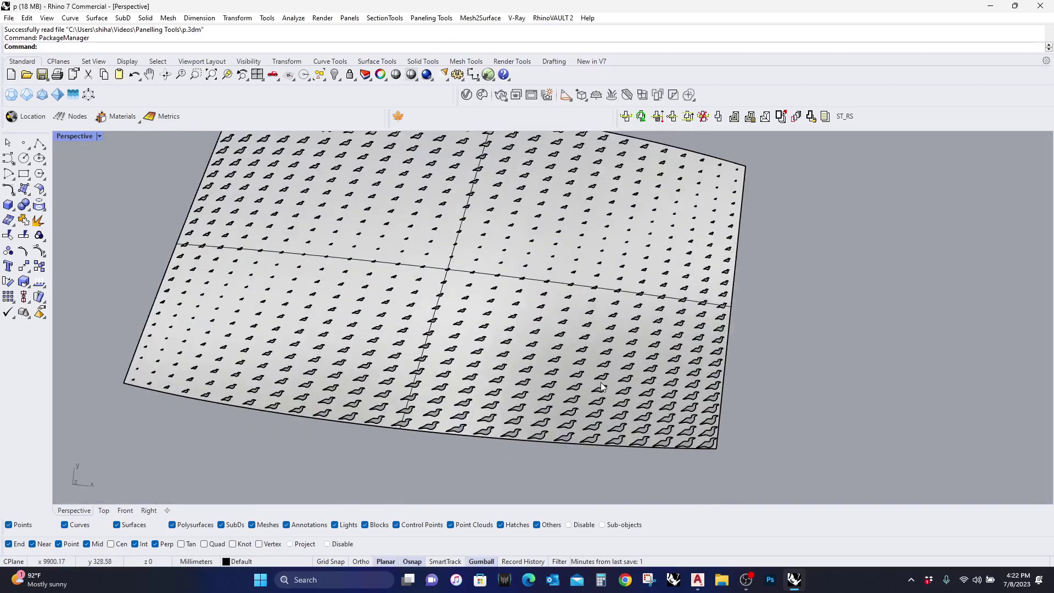
# Step: Dismiss the package manager again and start a new document from the Large Objects - Millimeters template
pyautogui.moveTo(596, 371)
pyautogui.mouseDown(button='right')
pyautogui.moveTo(536, 379)
pyautogui.moveTo(533, 368)
pyautogui.moveTo(579, 402)
pyautogui.moveTo(578, 367)
pyautogui.mouseUp(button='right')
pyautogui.scroll(-2, 575, 368)
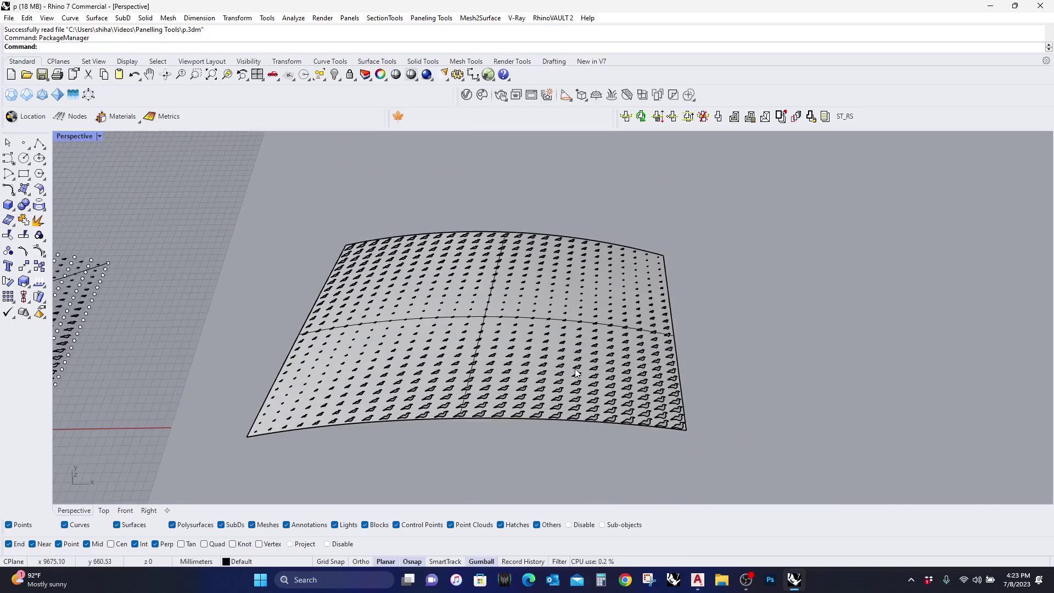
pyautogui.rightClick(466, 430)
pyautogui.click(593, 451)
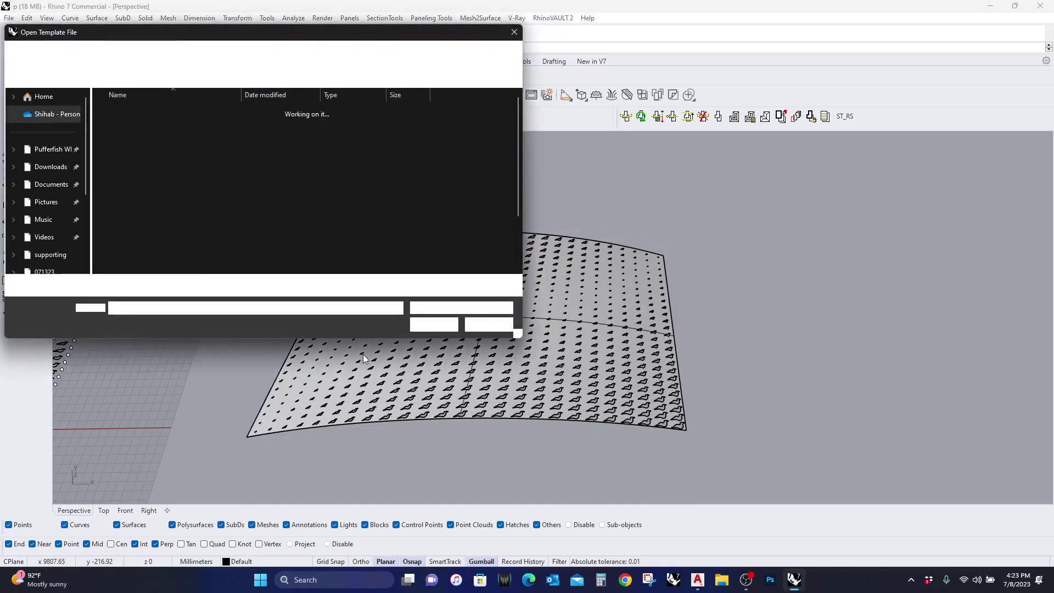
pyautogui.click(440, 325)
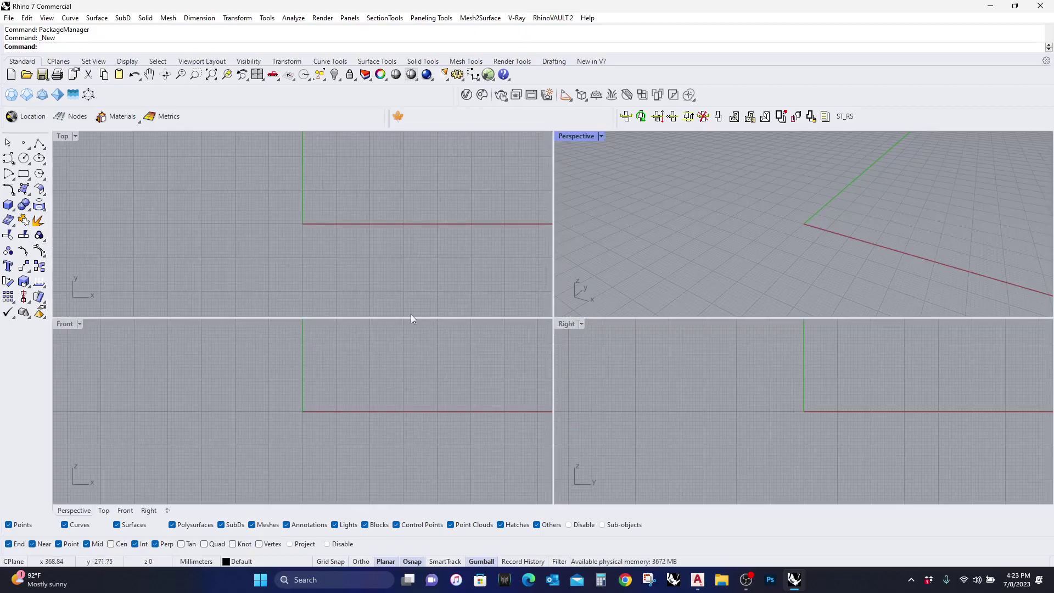
# Step: Maximize the Perspective view and draw a corner-to-corner plane surface
pyautogui.doubleClick(583, 135)
pyautogui.moveTo(460, 283); pyautogui.dragTo(434, 288, button='right')
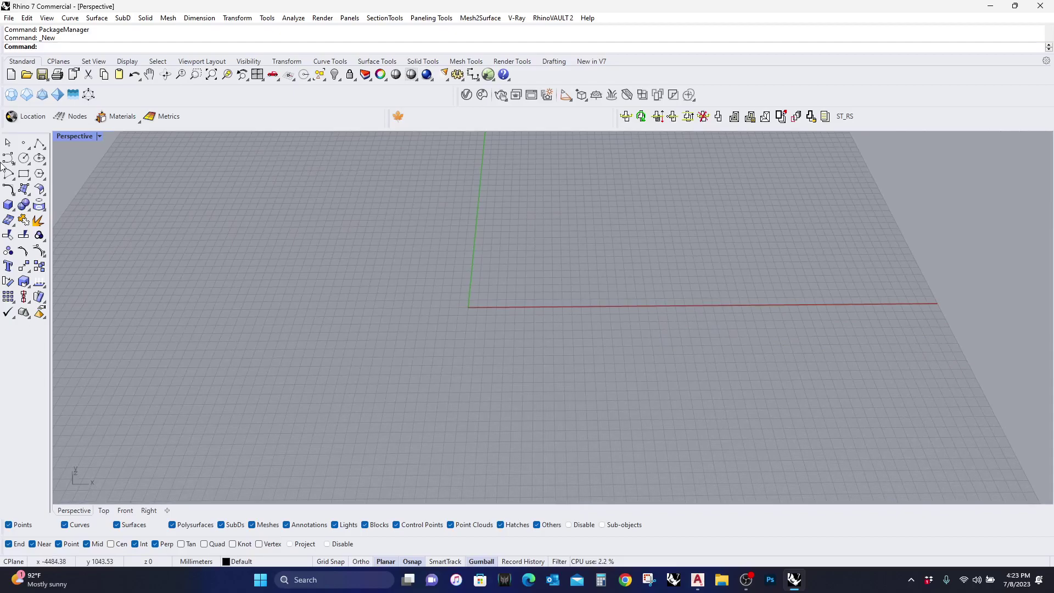
pyautogui.click(31, 194)
pyautogui.click(37, 198)
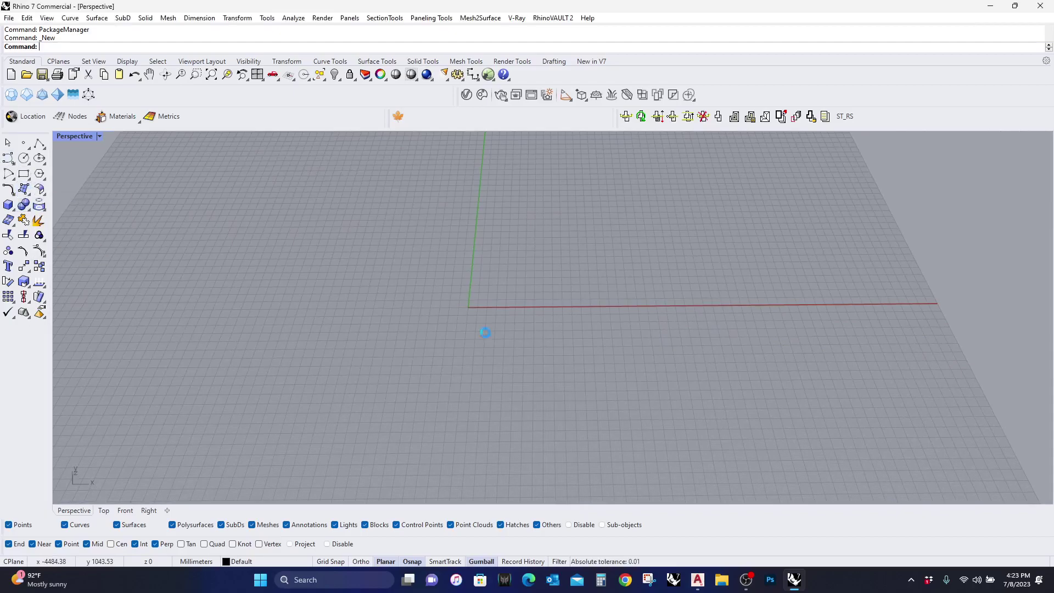
pyautogui.click(366, 396)
pyautogui.scroll(-2, 457, 333)
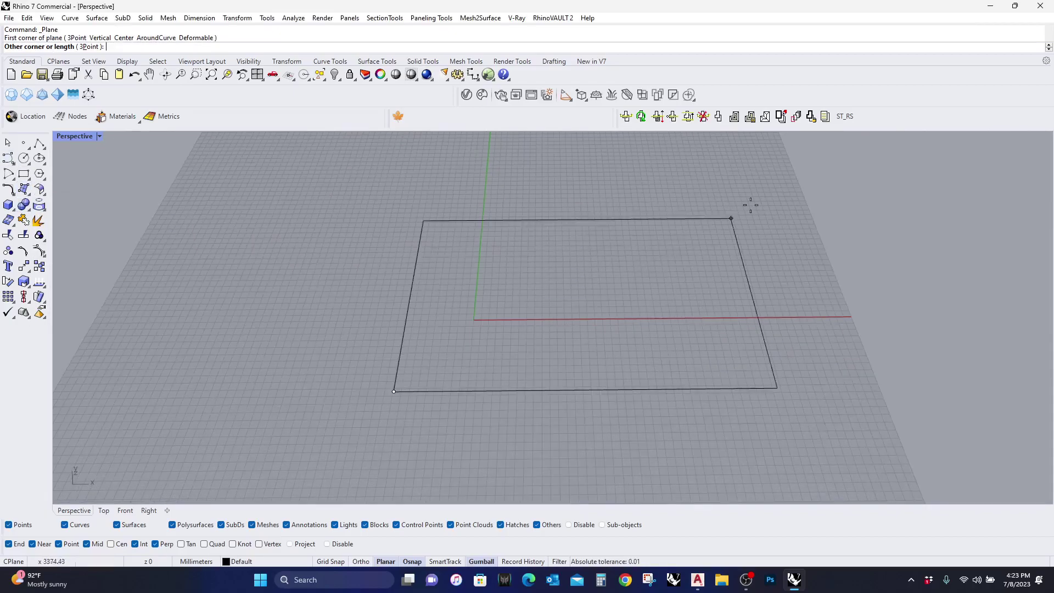
pyautogui.click(881, 178)
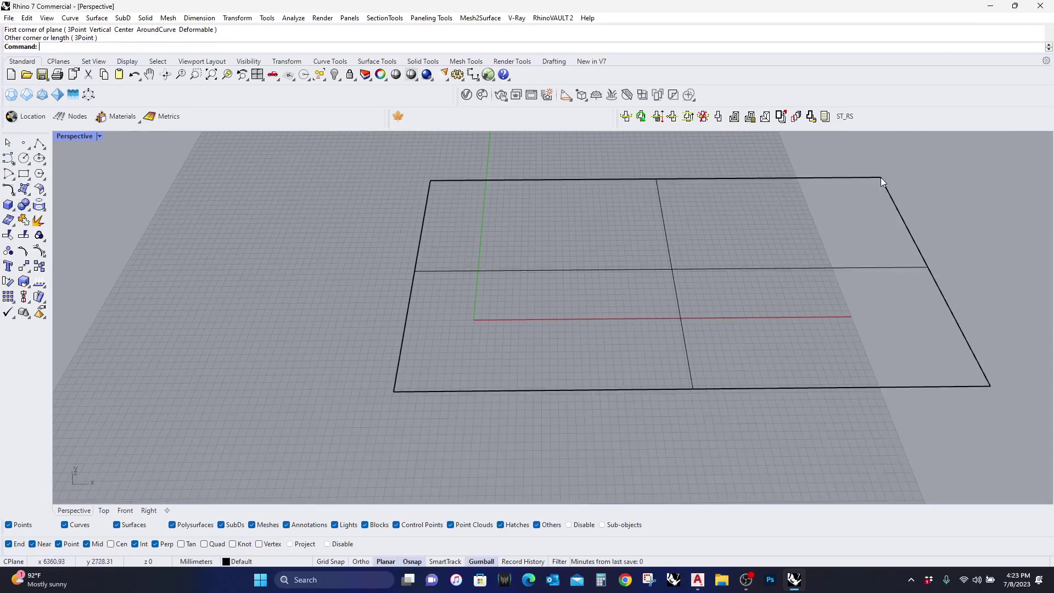
# Step: Switch the Perspective view to Shaded display and orbit around the plane
pyautogui.click(75, 137)
pyautogui.click(135, 170)
pyautogui.moveTo(122, 207)
pyautogui.mouseDown(button='right')
pyautogui.moveTo(88, 281)
pyautogui.moveTo(353, 305)
pyautogui.mouseUp(button='right')
pyautogui.scroll(5, 375, 356)
pyautogui.scroll(-5, 376, 356)
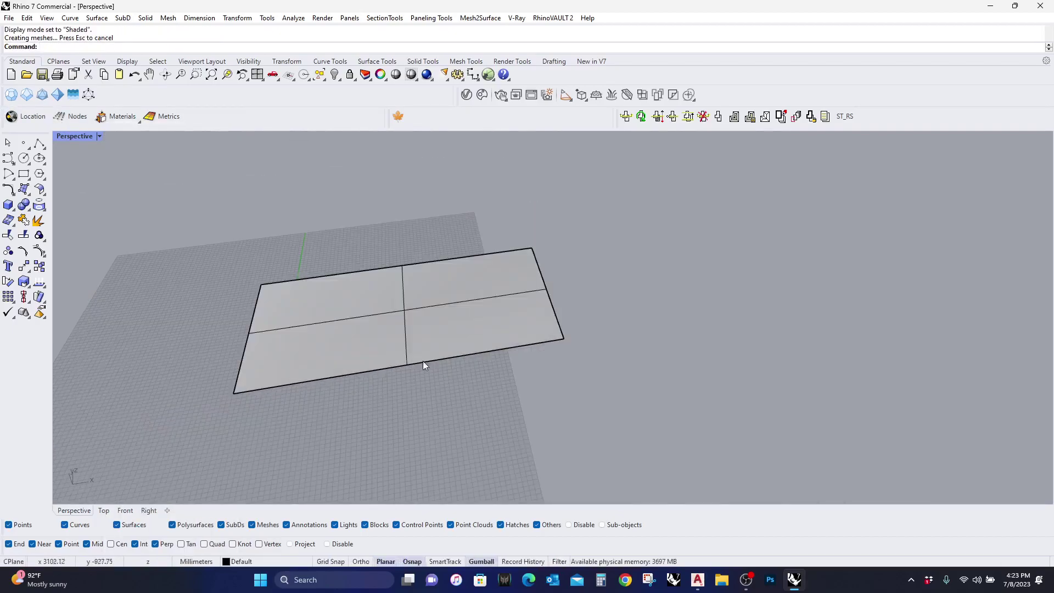
# Step: Put the plane in a bounding-box Cage with world coordinates and default point counts
pyautogui.write('Ca')
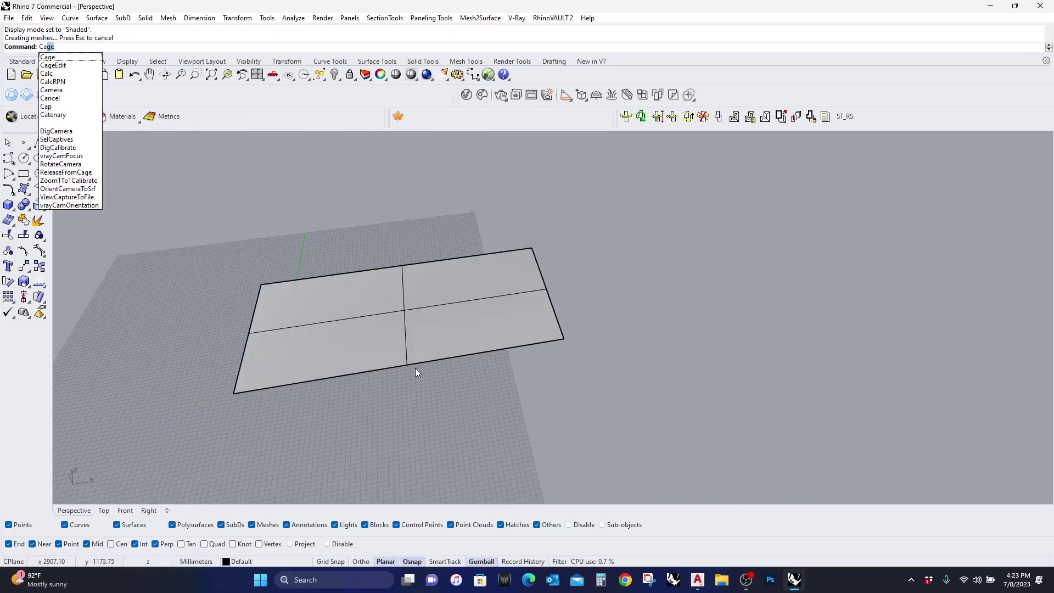
pyautogui.write('g')
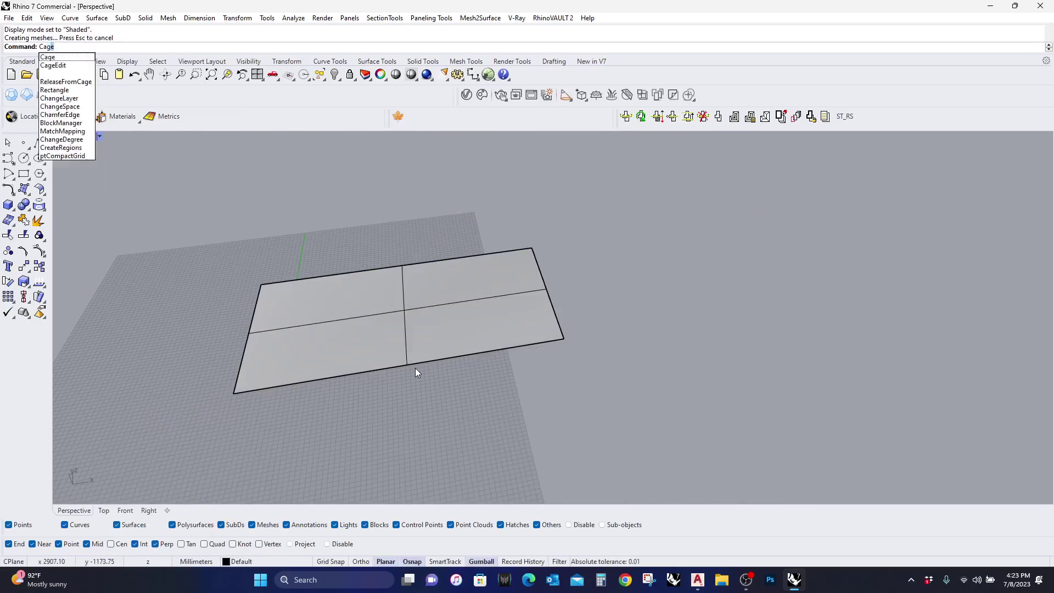
pyautogui.write('e')
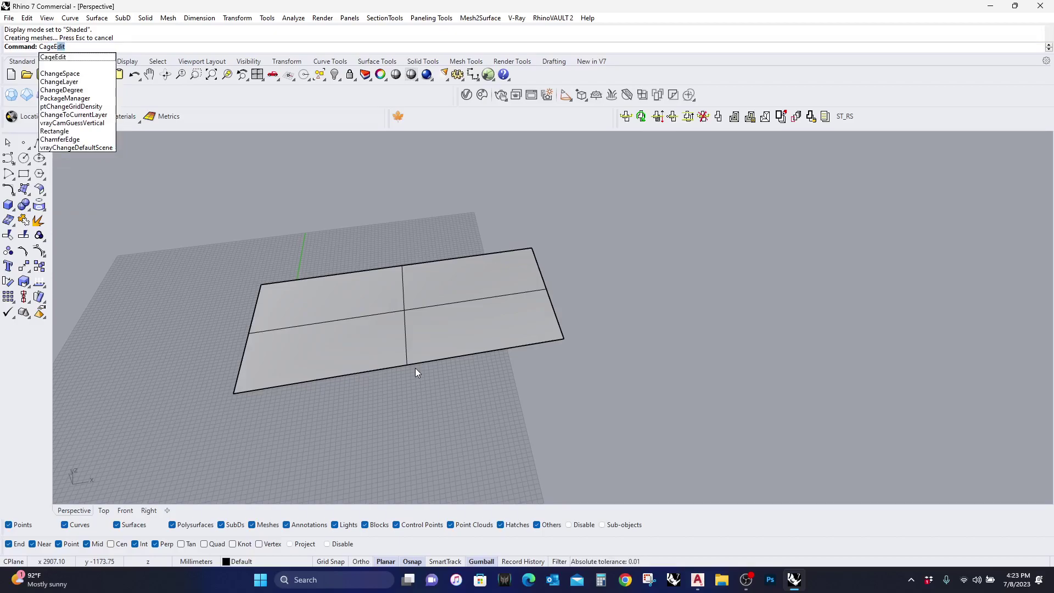
pyautogui.press('Return')
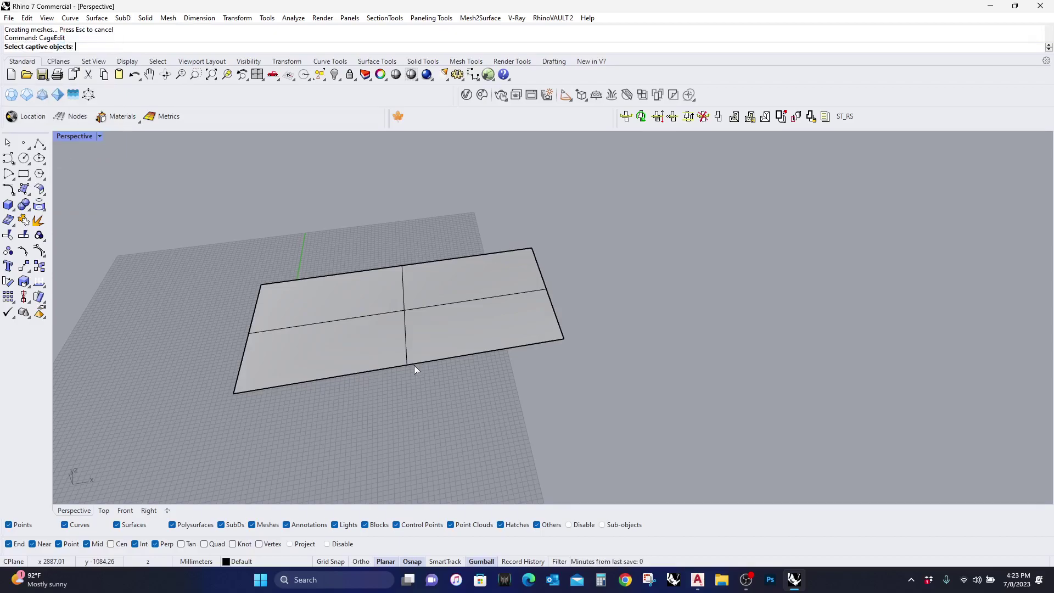
pyautogui.click(428, 311)
pyautogui.press('Return')
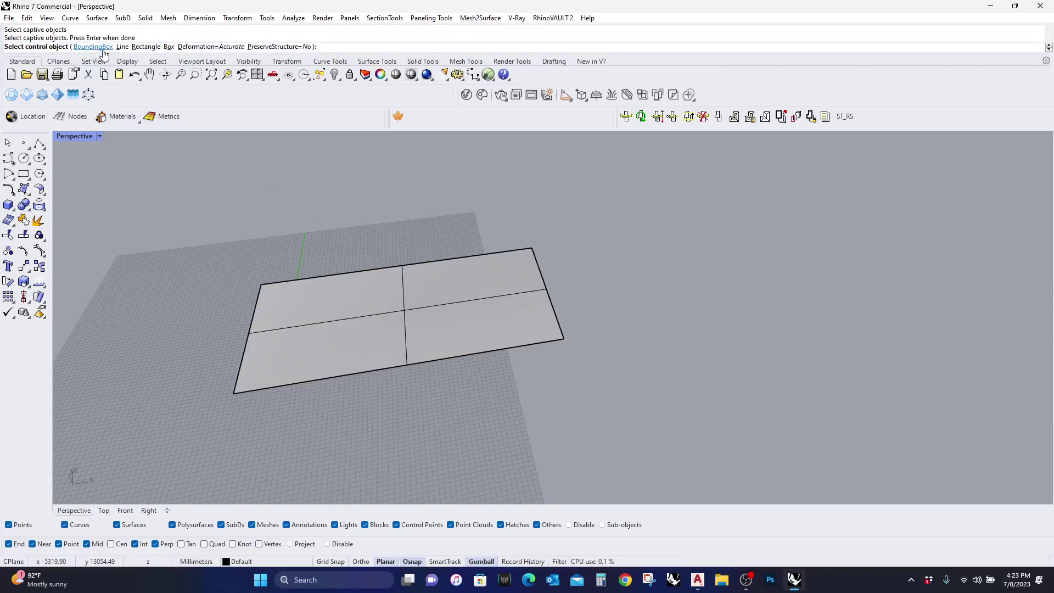
pyautogui.click(92, 47)
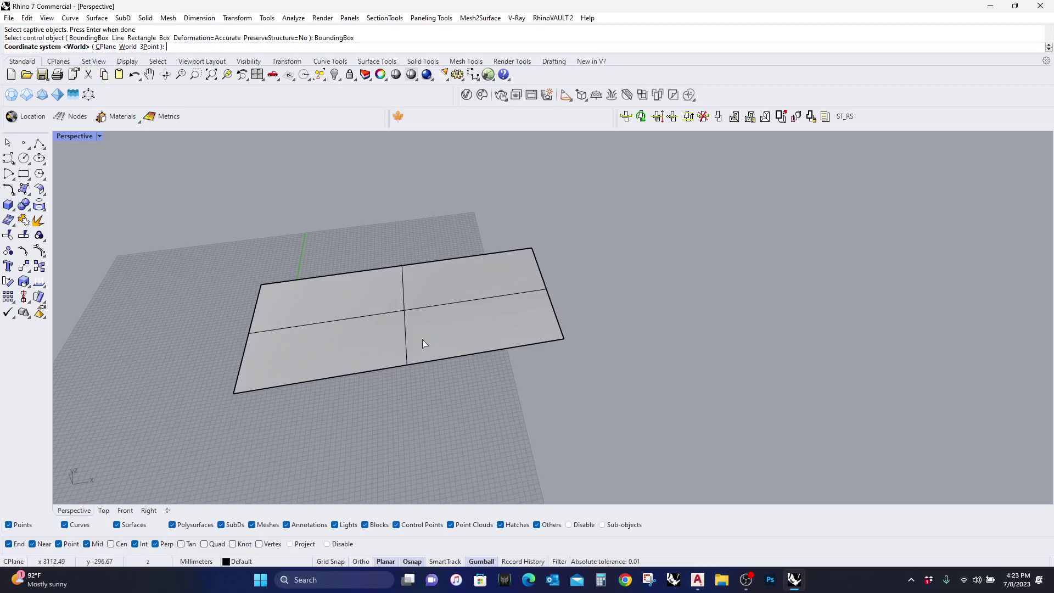
pyautogui.press('Return')
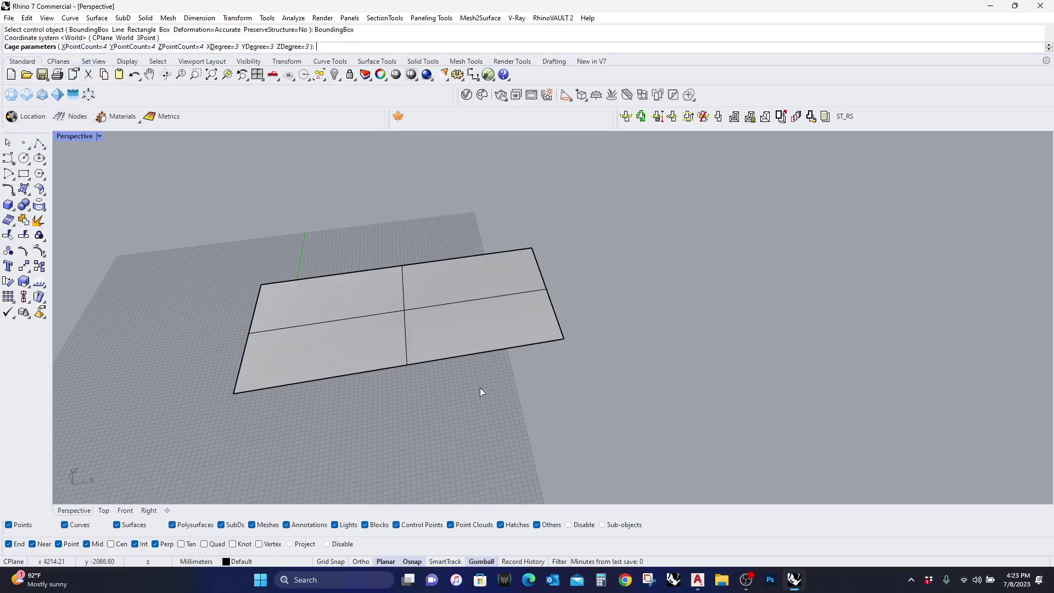
pyautogui.press('Return')
pyautogui.press('Return')
# Step: Raise 32 cage points to arch the plane, then pull two corner points down
pyautogui.moveTo(274, 441); pyautogui.dragTo(479, 208)
pyautogui.moveTo(398, 285); pyautogui.dragTo(394, 245)
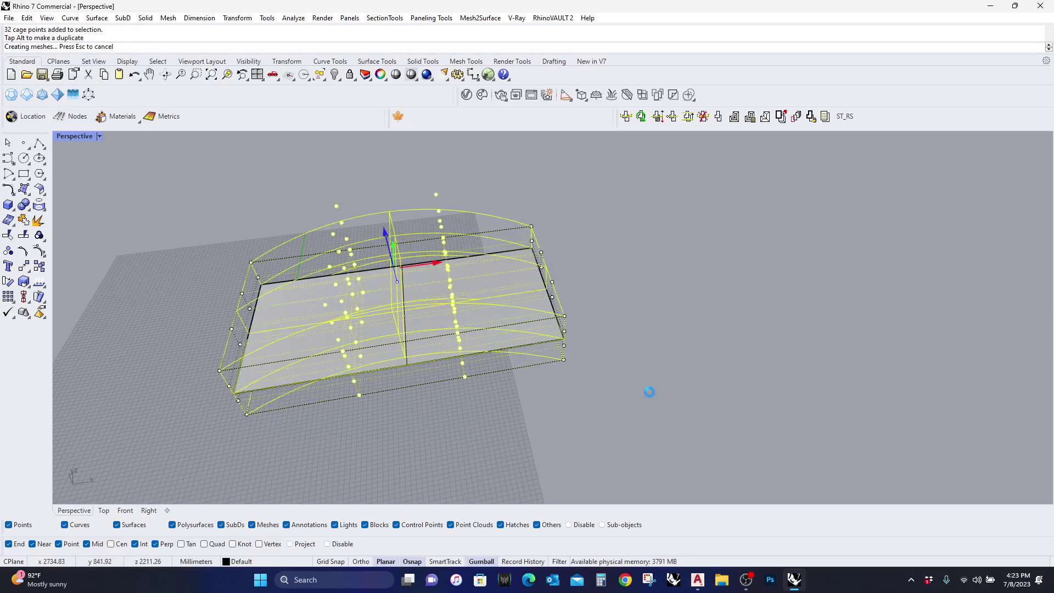
pyautogui.moveTo(567, 385); pyautogui.dragTo(456, 454, button='right')
pyautogui.click(421, 466)
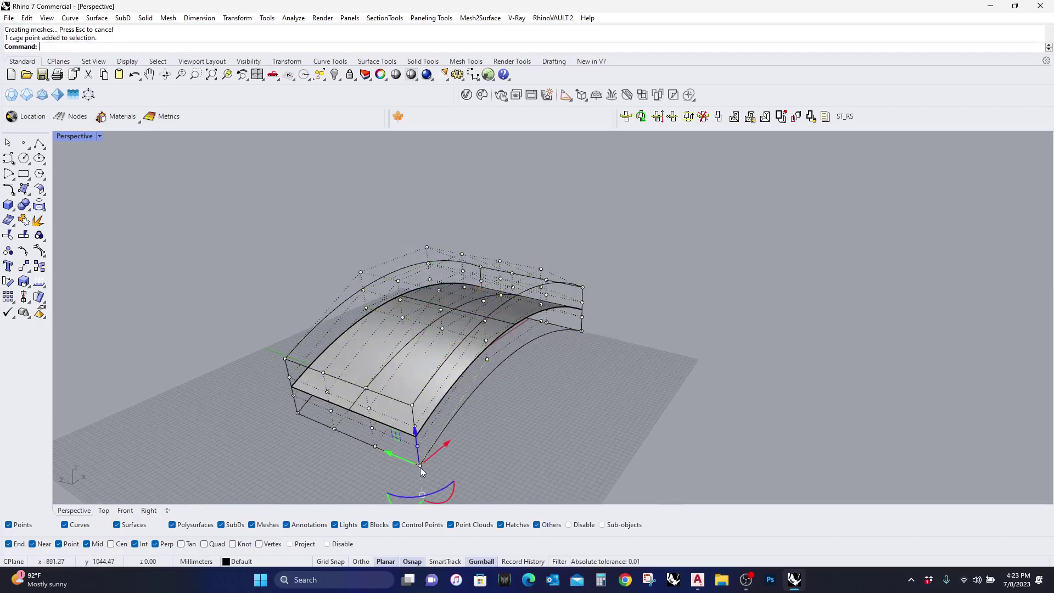
pyautogui.keyDown('shift'); pyautogui.click(297, 413); pyautogui.keyUp('shift')
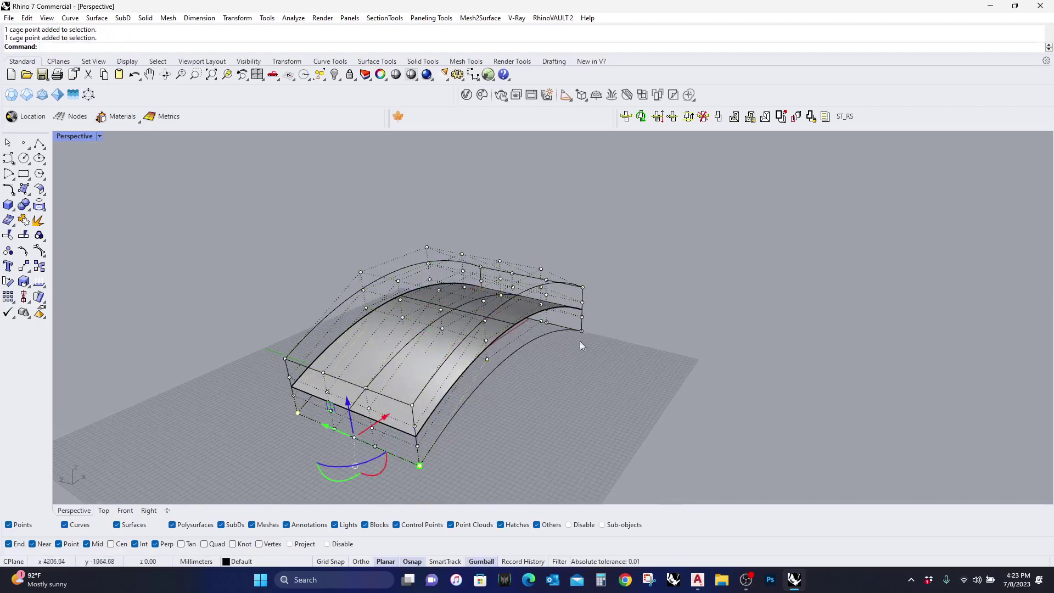
pyautogui.moveTo(574, 342); pyautogui.dragTo(541, 345, button='right')
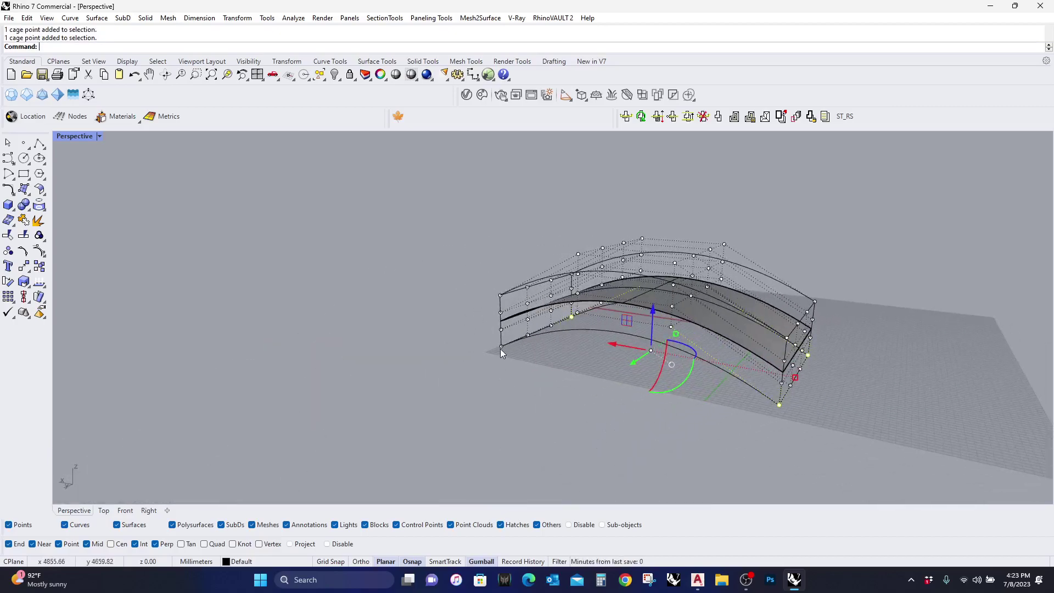
pyautogui.moveTo(652, 312); pyautogui.dragTo(659, 352)
# Step: Delete the deformation cage, keeping only the arched surface
pyautogui.press('Escape')
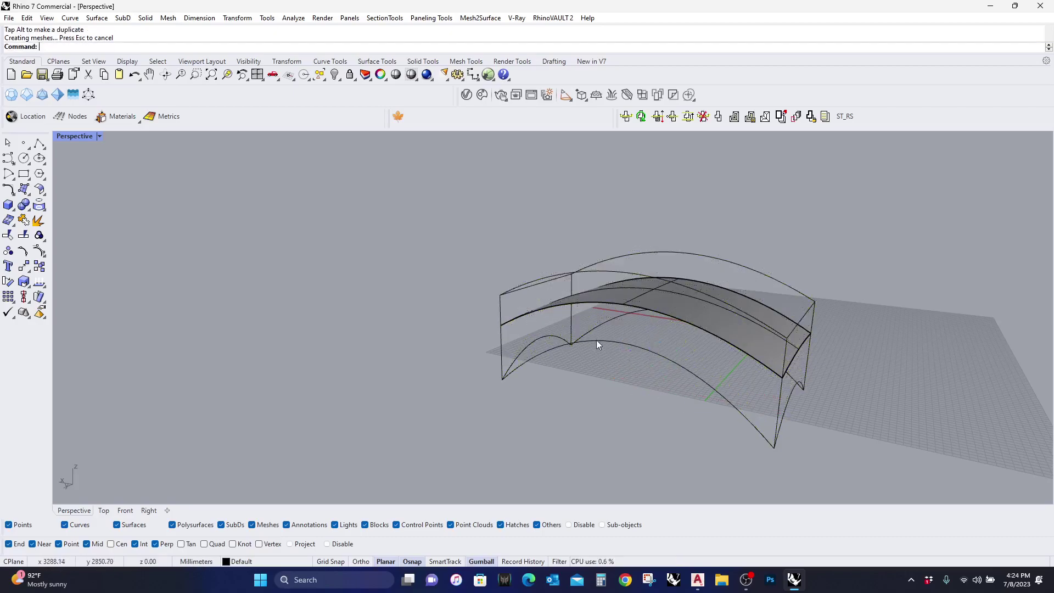
pyautogui.moveTo(596, 343); pyautogui.dragTo(717, 364, button='right')
pyautogui.click(659, 333)
pyautogui.press('Delete')
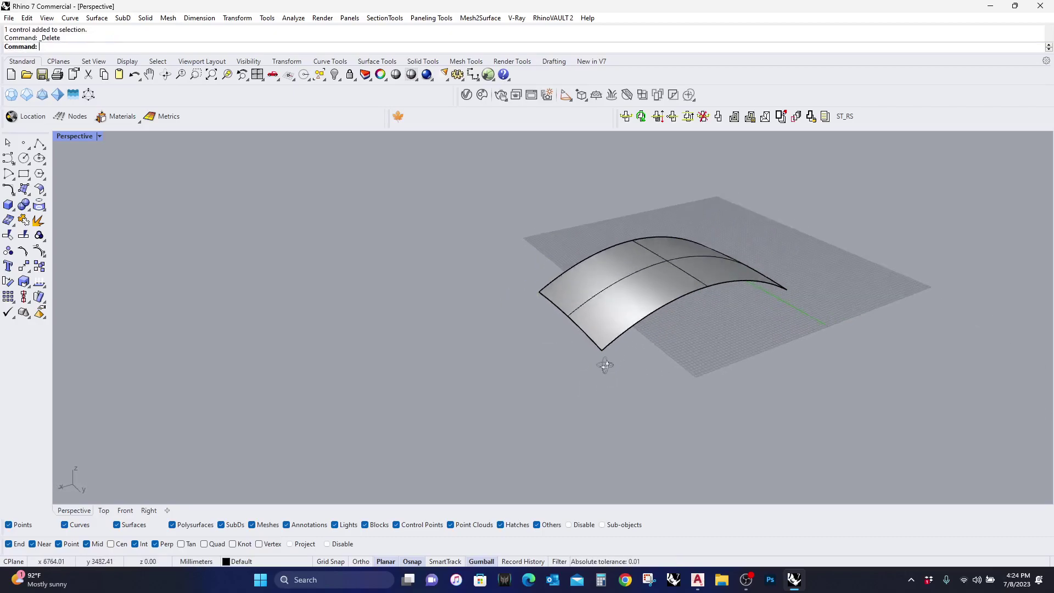
# Step: Orbit and zoom so the whole arch sits framed over the grid
pyautogui.moveTo(456, 290); pyautogui.dragTo(665, 363, button='right')
pyautogui.scroll(3, 434, 311)
pyautogui.scroll(-3, 434, 311)
pyautogui.moveTo(434, 311); pyautogui.dragTo(537, 372, button='right')
pyautogui.moveTo(593, 312); pyautogui.dragTo(663, 356, button='right')
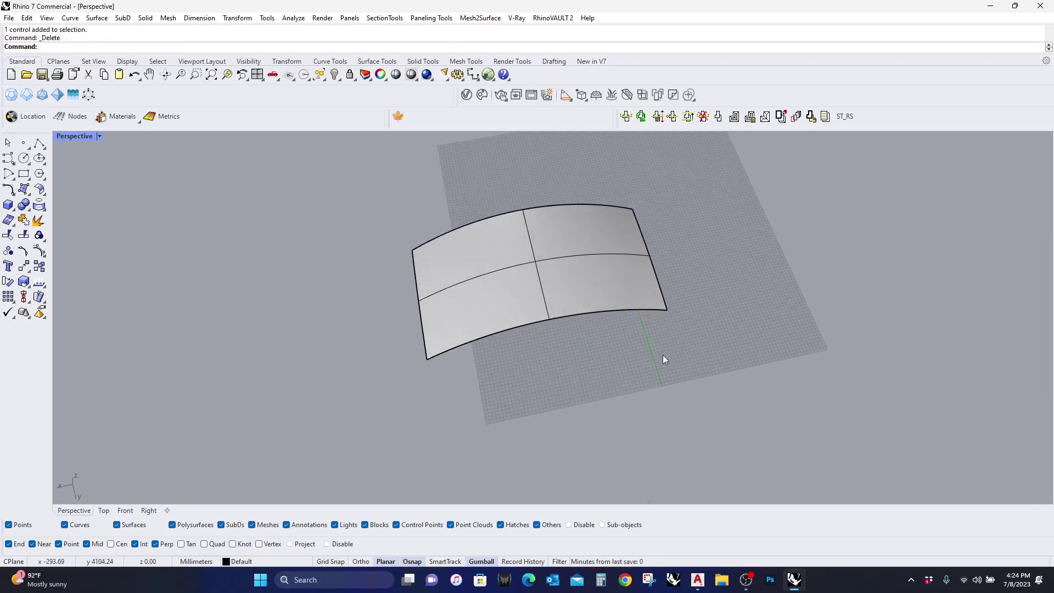
pyautogui.moveTo(670, 293); pyautogui.dragTo(666, 278, button='right')
pyautogui.scroll(3, 549, 302)
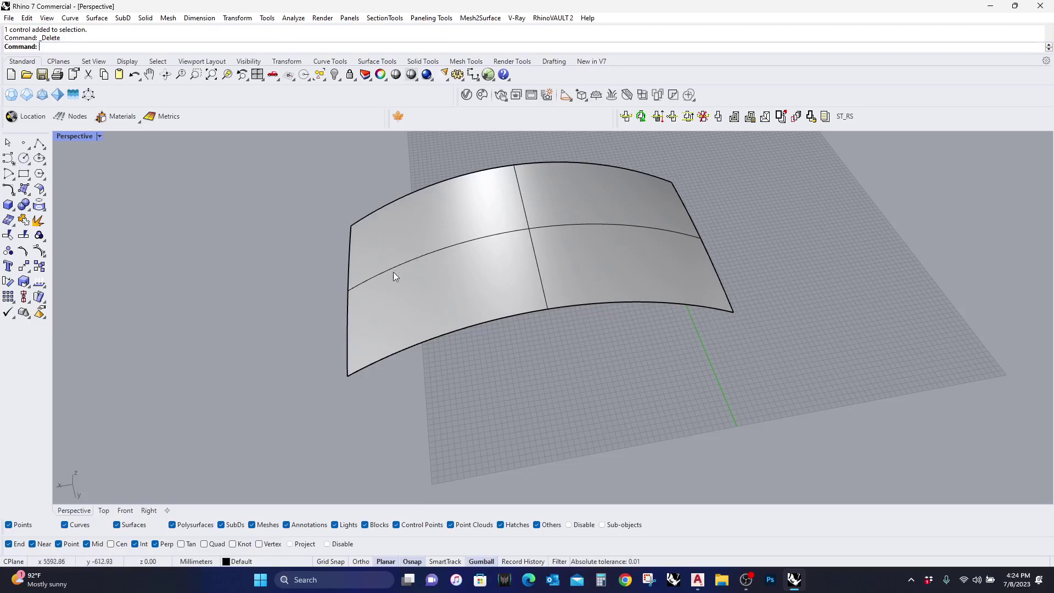
# Step: Start an interpolated curve near the surface, then cancel the unfinished attempt
pyautogui.click(15, 165)
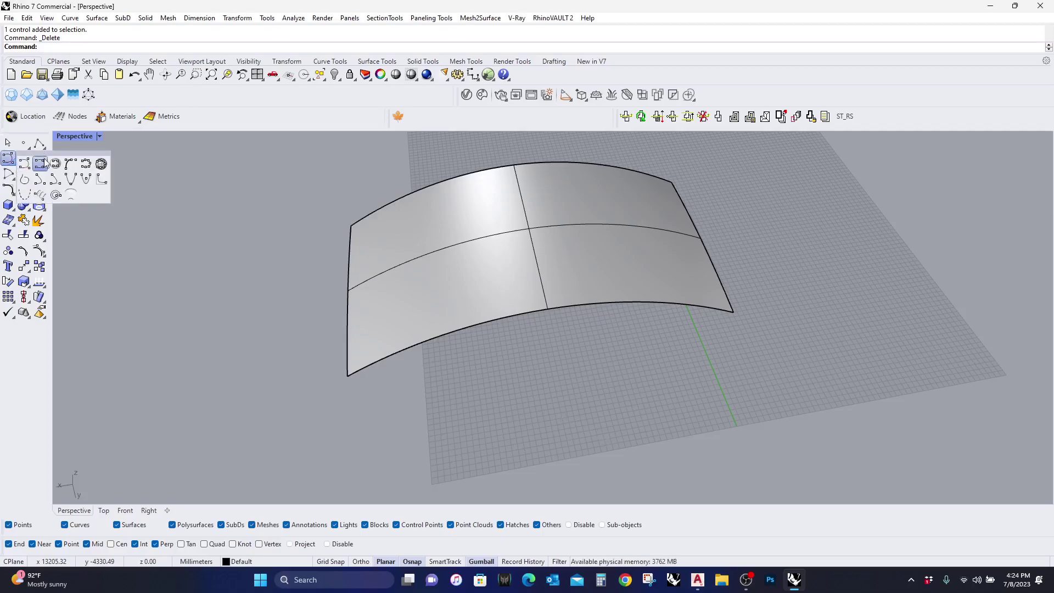
pyautogui.click(40, 167)
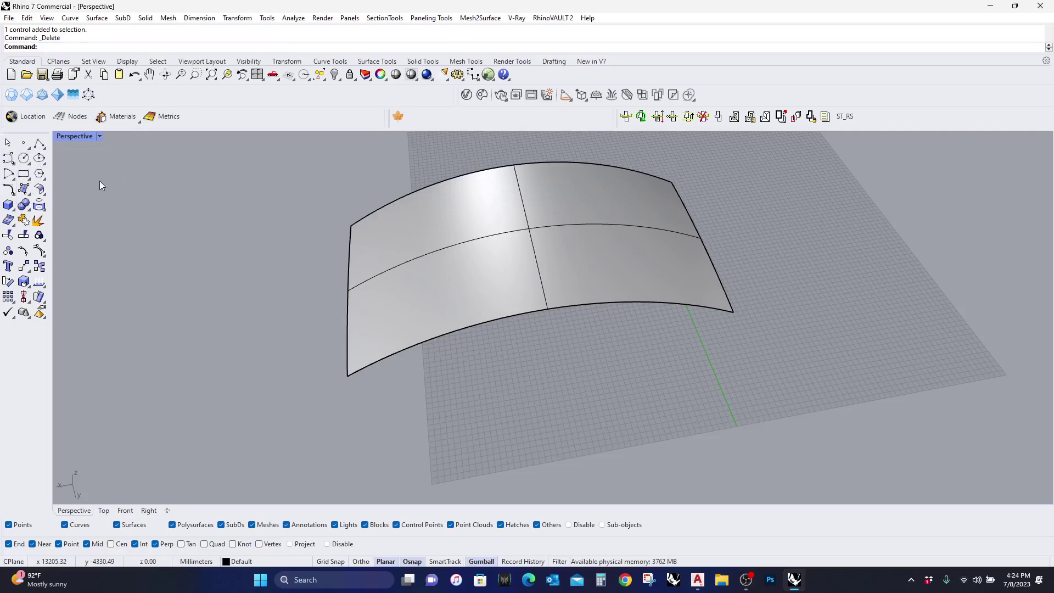
pyautogui.click(571, 407)
pyautogui.click(590, 392)
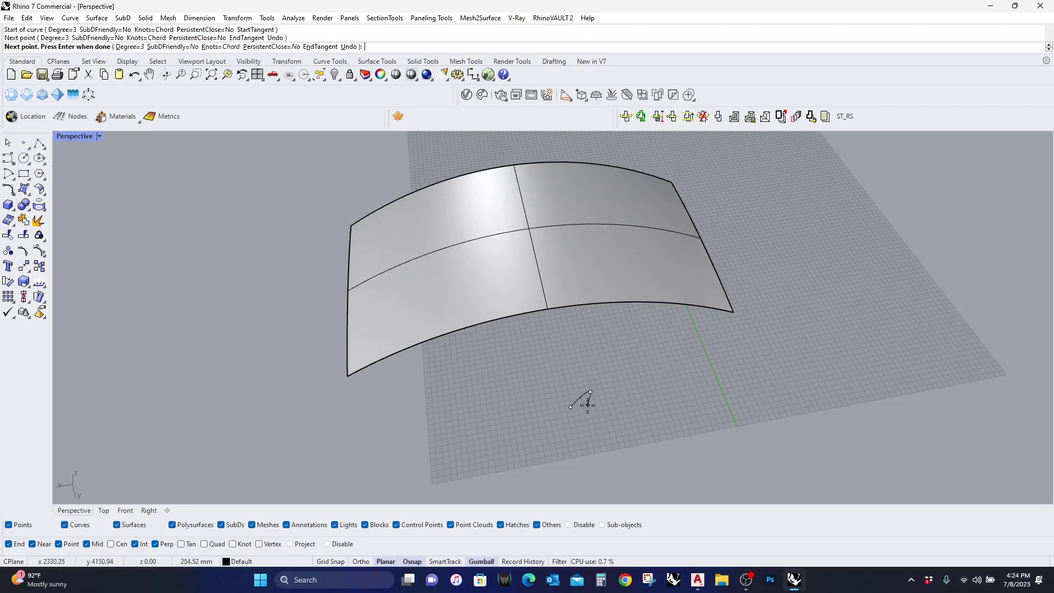
pyautogui.click(588, 405)
pyautogui.click(595, 410)
pyautogui.click(598, 418)
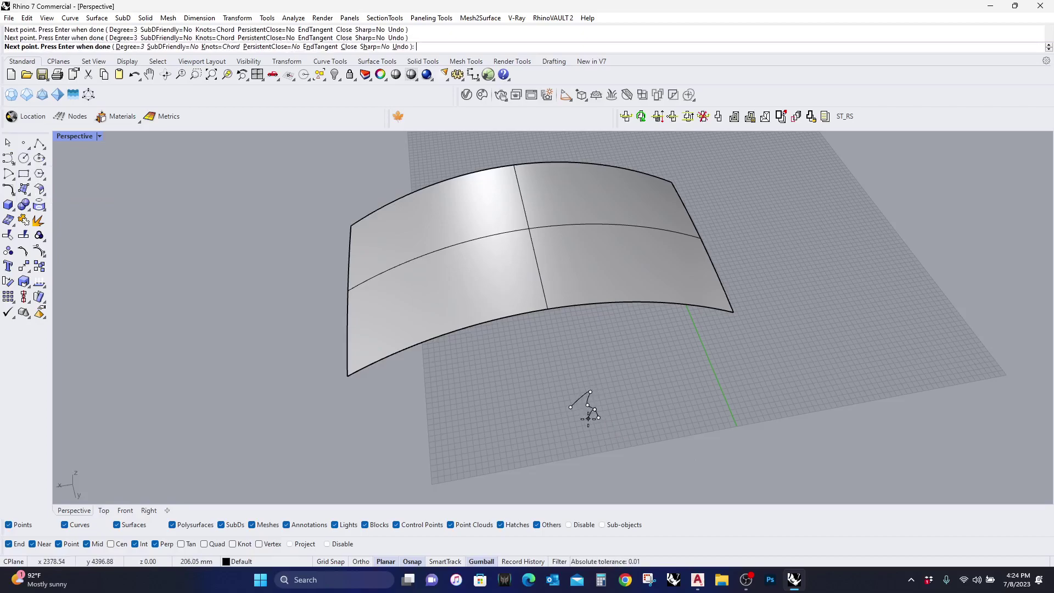
pyautogui.press('Escape')
# Step: Draw a closed interpolated curve through eleven points on the grid
pyautogui.click(43, 145)
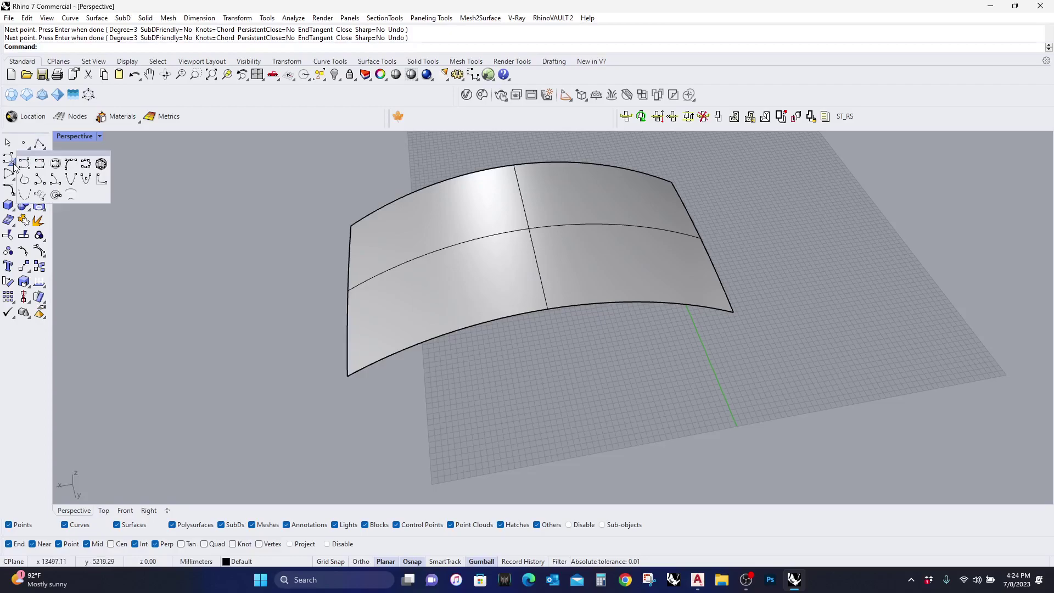
pyautogui.click(40, 166)
pyautogui.click(467, 444)
pyautogui.click(482, 422)
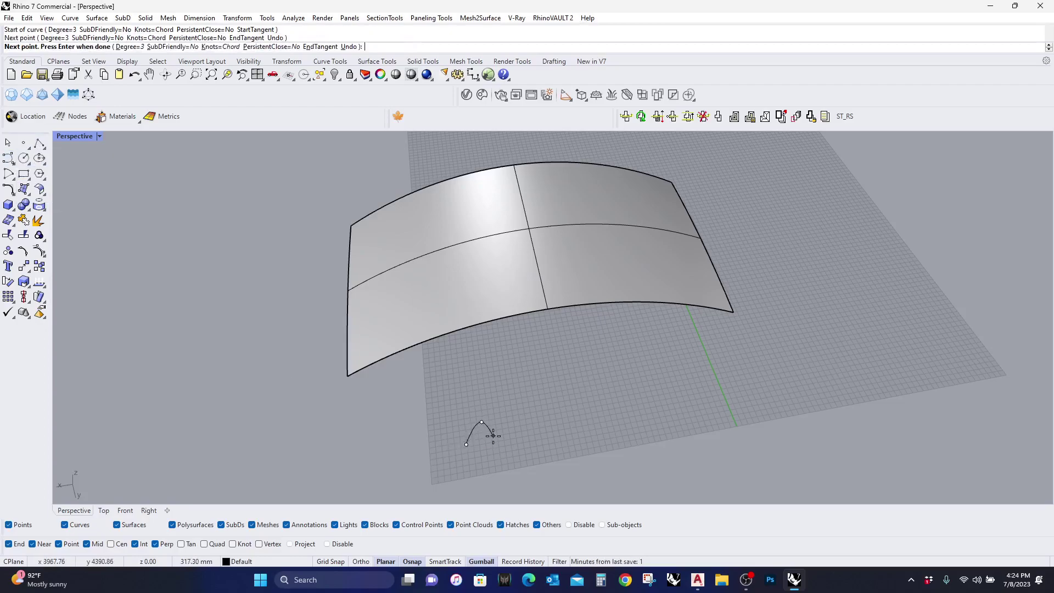
pyautogui.click(494, 436)
pyautogui.click(503, 438)
pyautogui.click(507, 432)
pyautogui.click(516, 425)
pyautogui.click(525, 426)
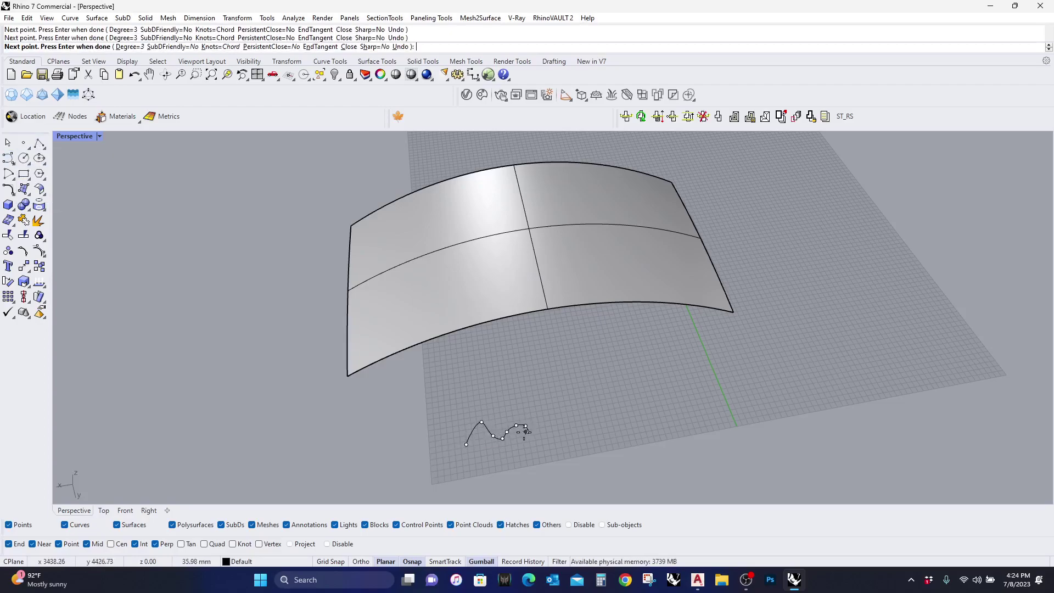
pyautogui.click(515, 446)
pyautogui.click(498, 456)
pyautogui.click(481, 448)
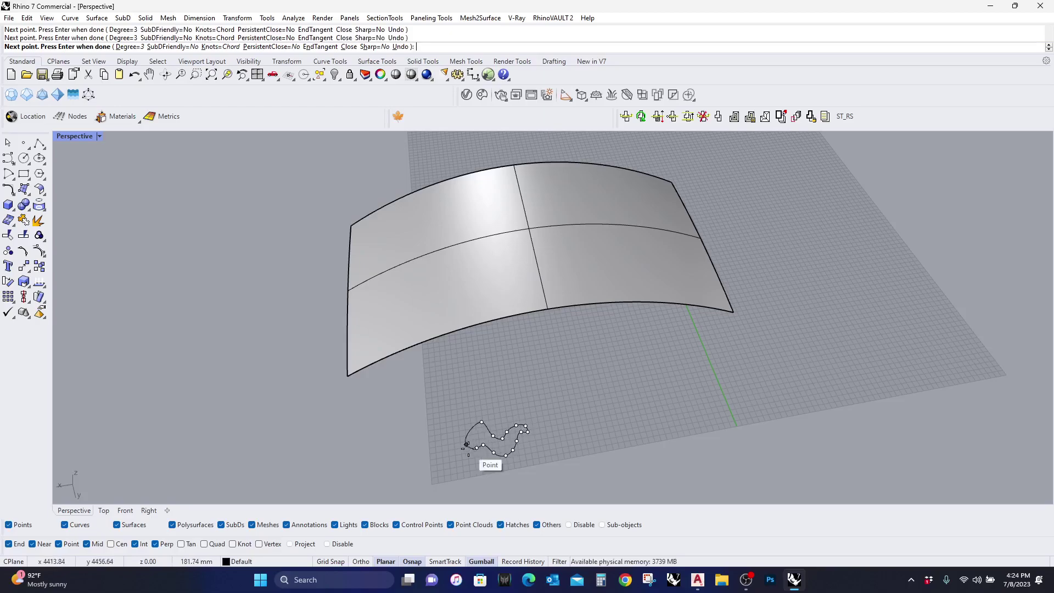
pyautogui.click(472, 447)
# Step: Pull the curve's two lower control points downward
pyautogui.scroll(5, 472, 447)
pyautogui.scroll(-3, 477, 449)
pyautogui.click(631, 406)
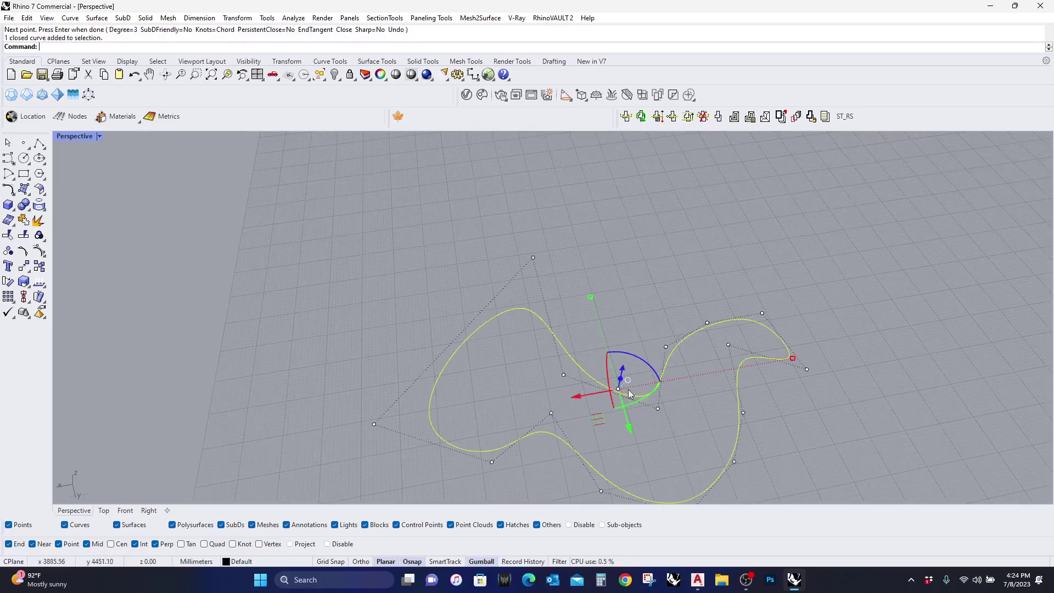
pyautogui.scroll(-1, 711, 365)
pyautogui.click(637, 470)
pyautogui.moveTo(637, 470); pyautogui.dragTo(717, 422)
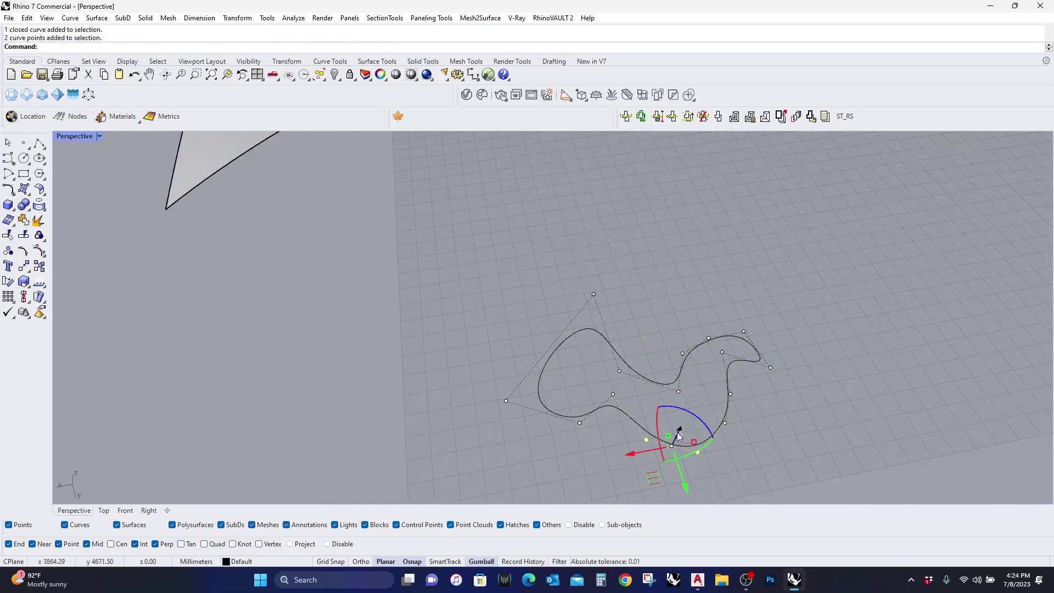
pyautogui.moveTo(683, 472)
pyautogui.mouseDown()
pyautogui.moveTo(684, 482)
pyautogui.moveTo(676, 464)
pyautogui.mouseUp()
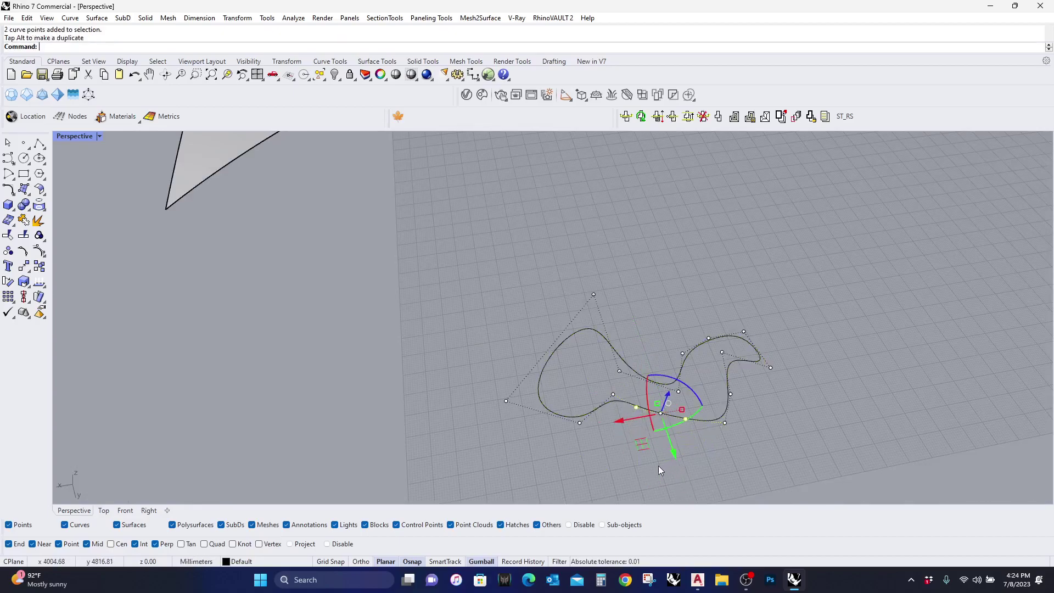
pyautogui.click(769, 372)
# Step: Move the curve's right-end control point up and right, then reframe the surface
pyautogui.click(772, 368)
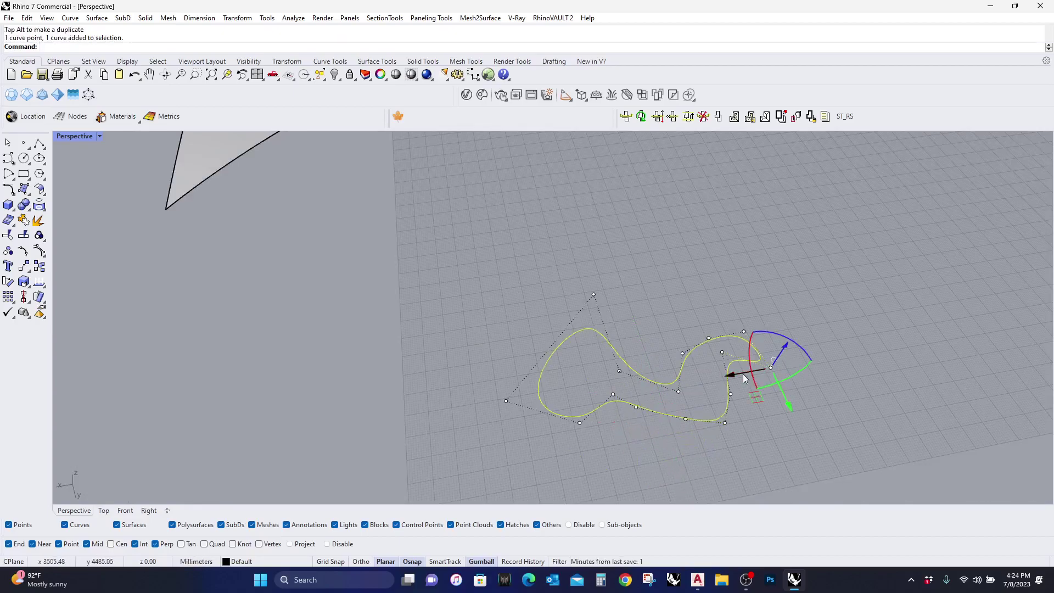
pyautogui.moveTo(743, 374); pyautogui.dragTo(764, 367)
pyautogui.click(762, 377)
pyautogui.click(724, 413)
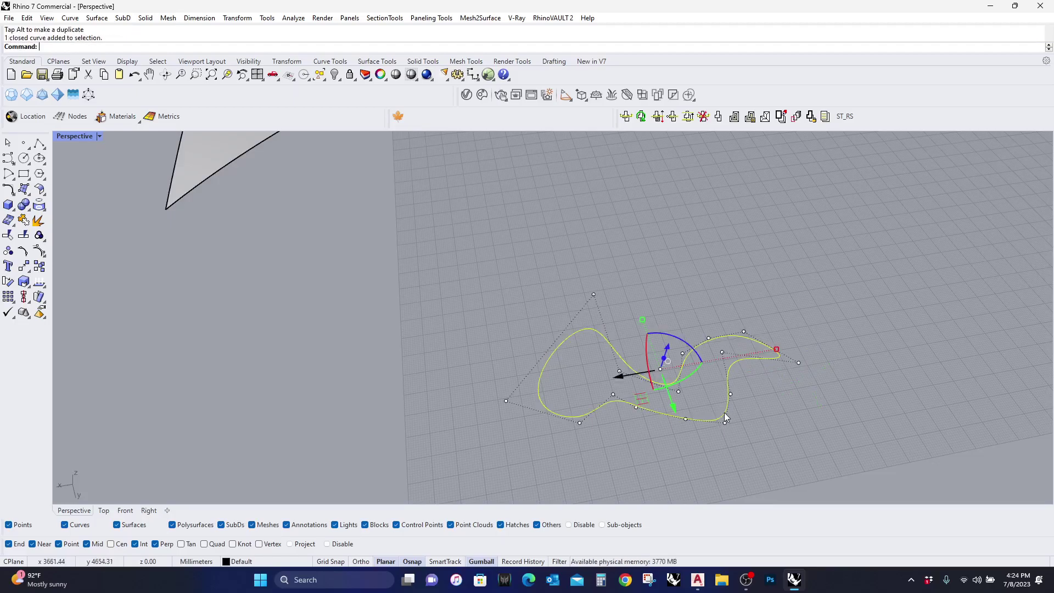
pyautogui.press('Escape')
pyautogui.moveTo(726, 412); pyautogui.dragTo(680, 427, button='right')
pyautogui.scroll(-3, 677, 433)
pyautogui.scroll(3, 679, 442)
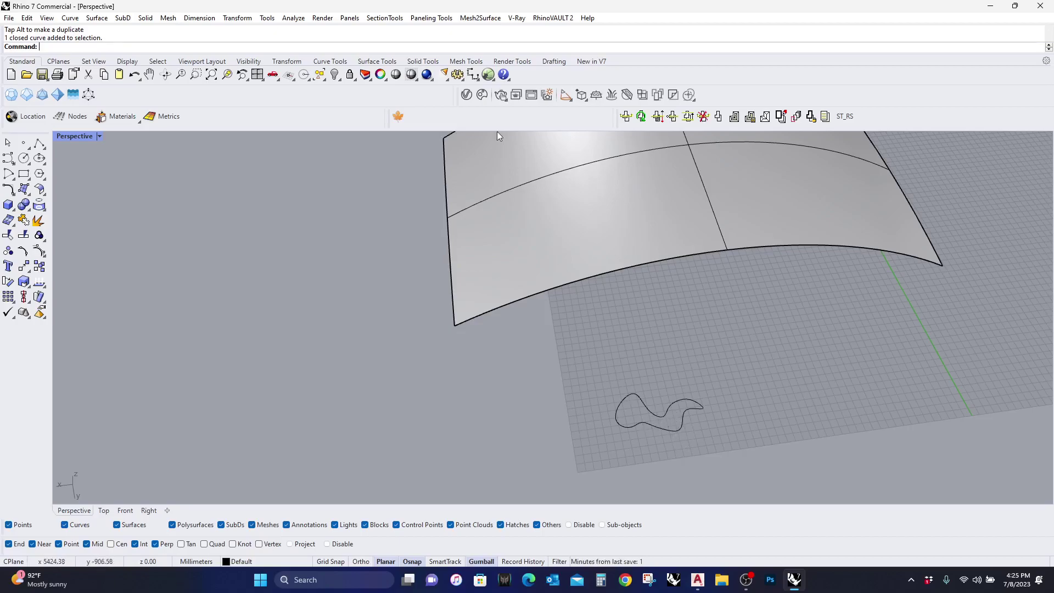
# Step: Enclose the leaf-shaped curve in a 1120.25 × 560.01 mm bounding rectangle
pyautogui.click(293, 18)
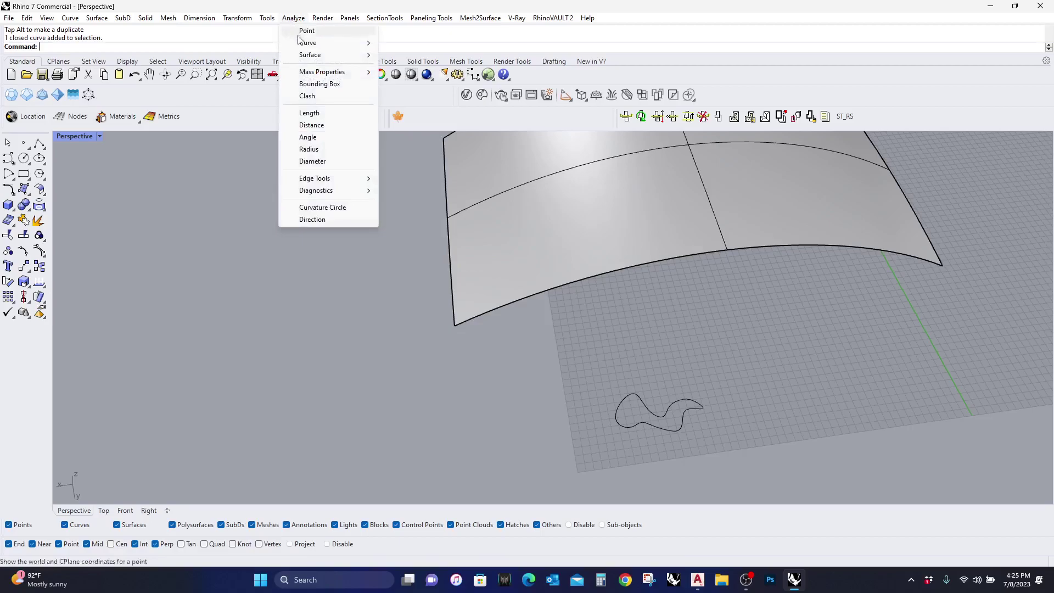
pyautogui.click(308, 84)
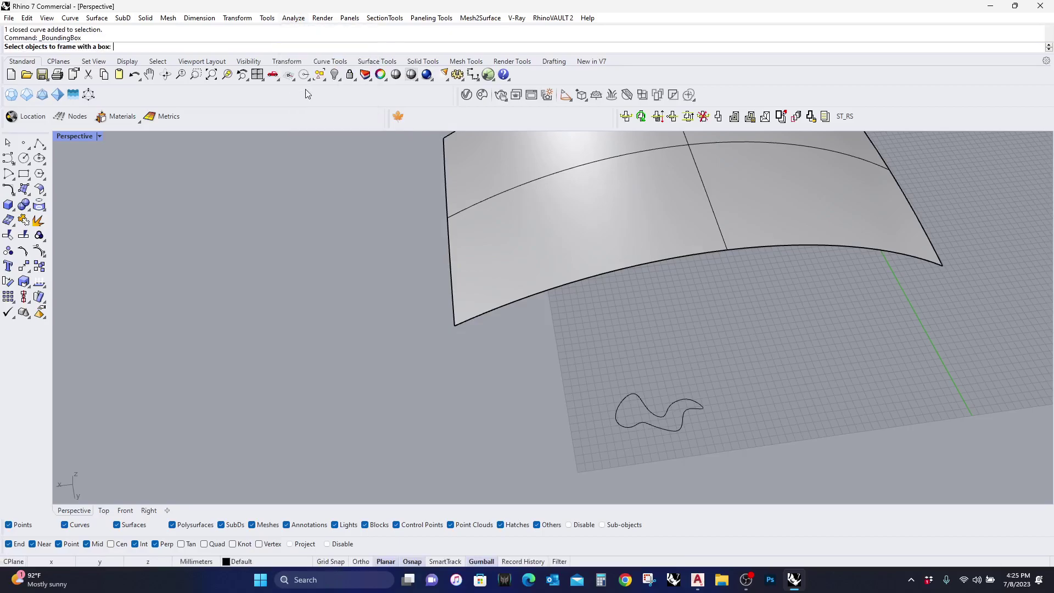
pyautogui.click(672, 410)
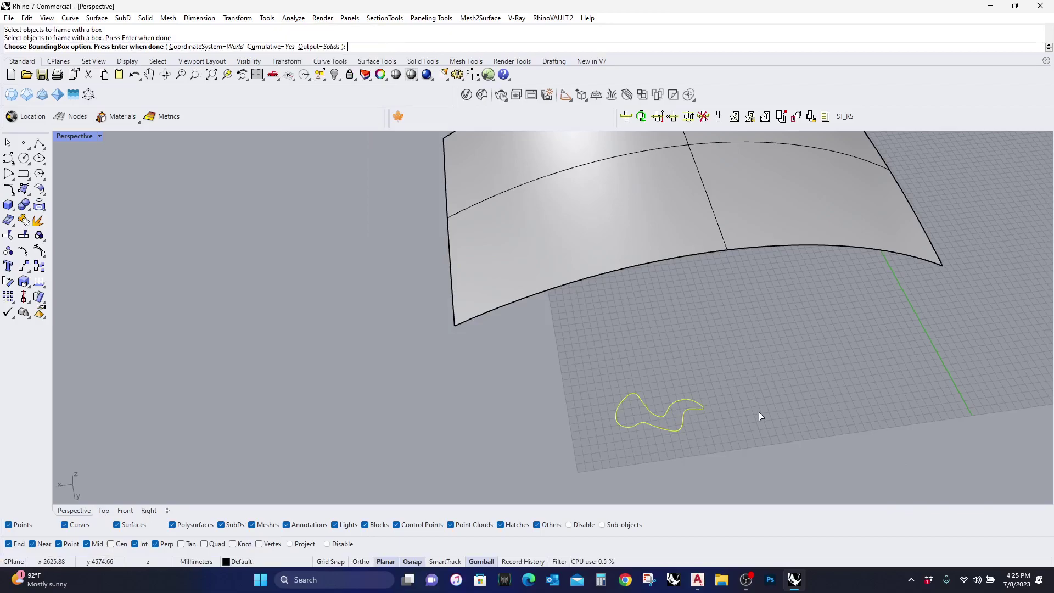
pyautogui.press('Return')
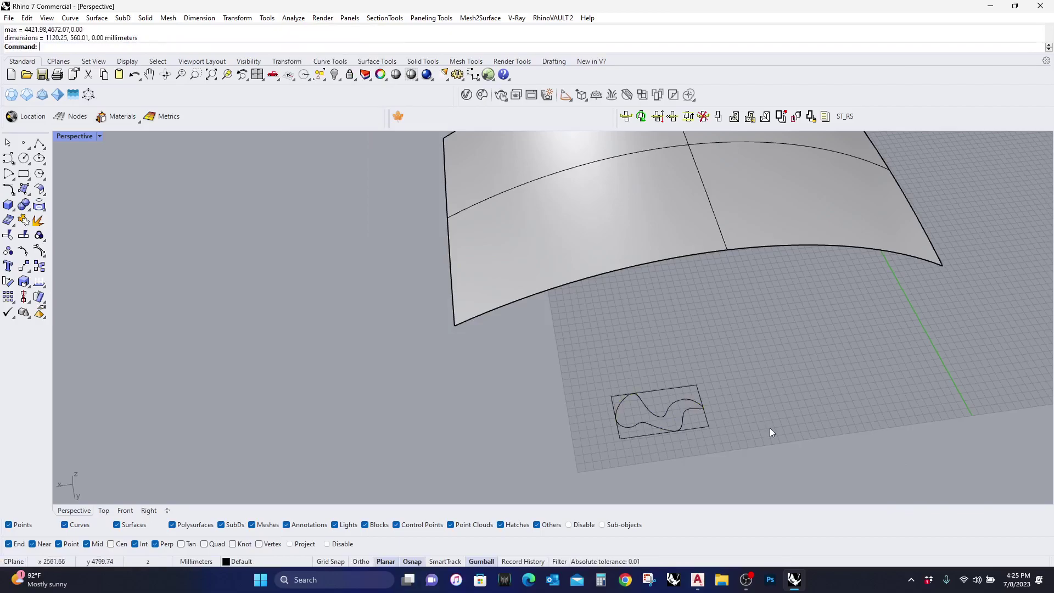
pyautogui.scroll(3, 679, 459)
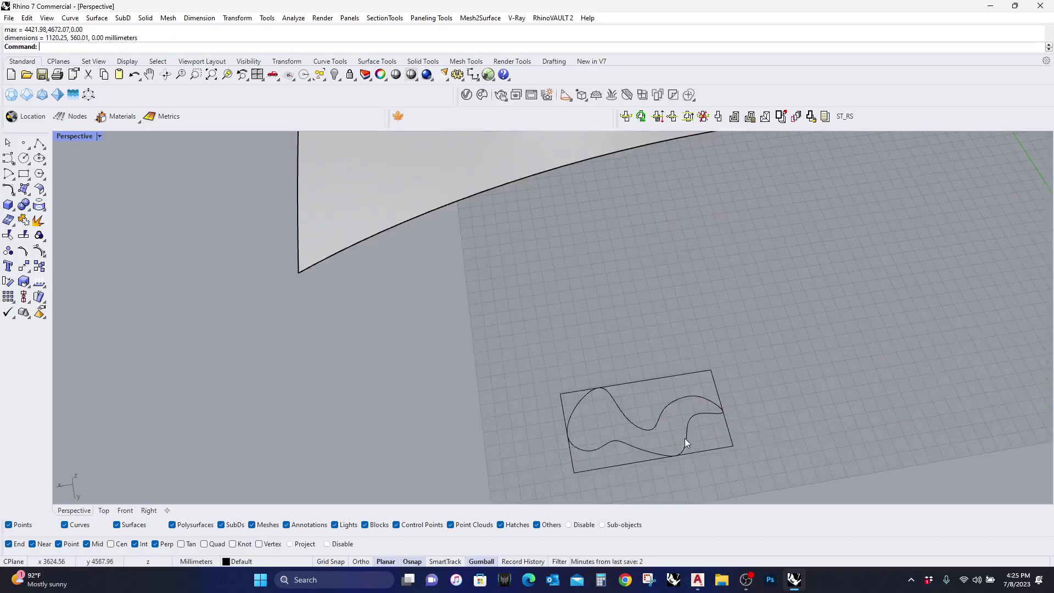
pyautogui.scroll(-3, 690, 429)
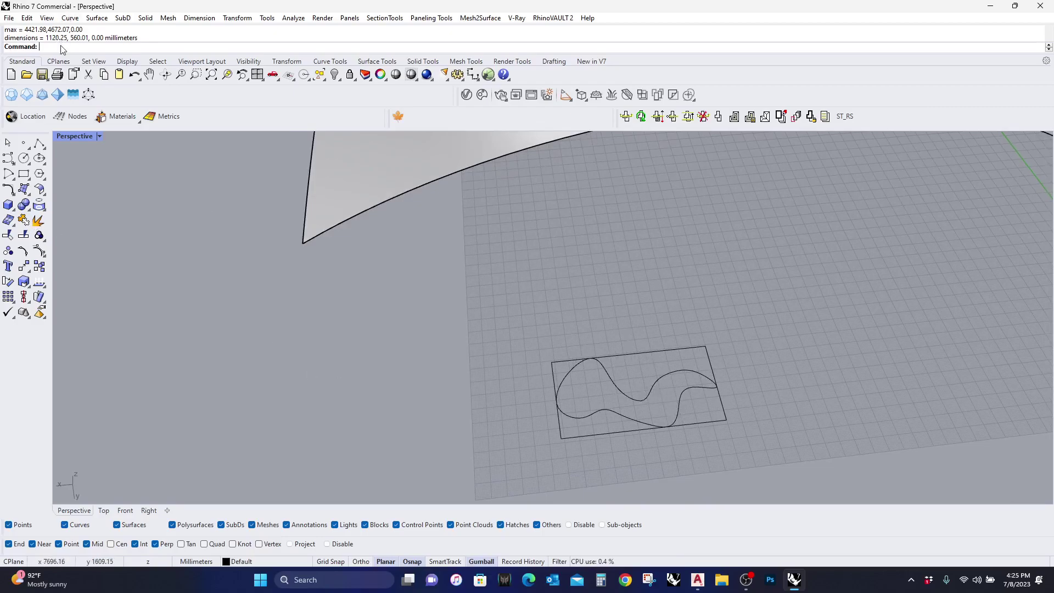
# Step: Run AreaCentroid on the rectangle, placing a point at 3861.85, 4392.07, 0
pyautogui.write('Centroi')
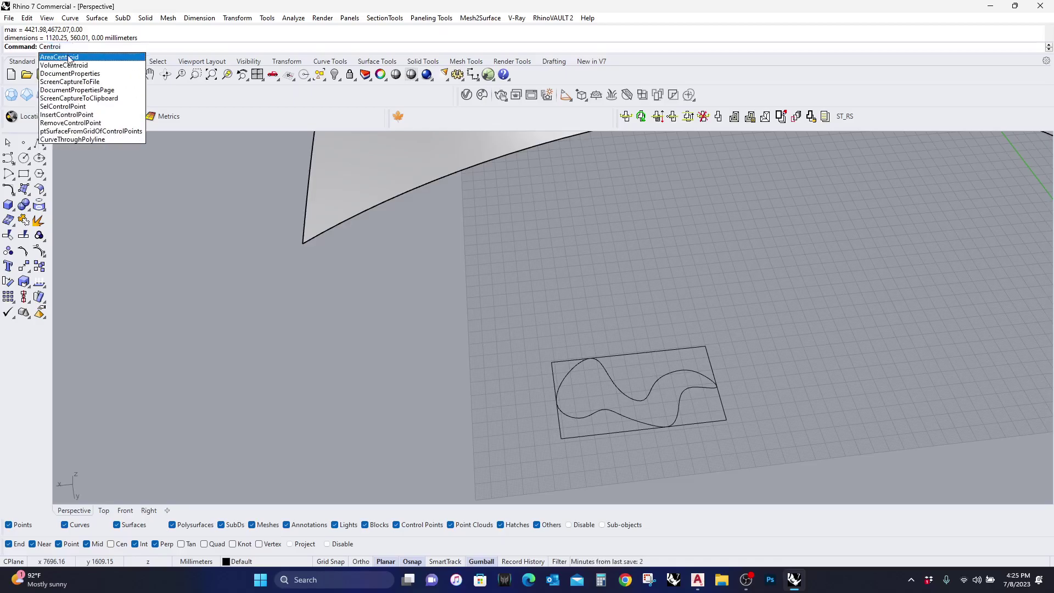
pyautogui.click(69, 57)
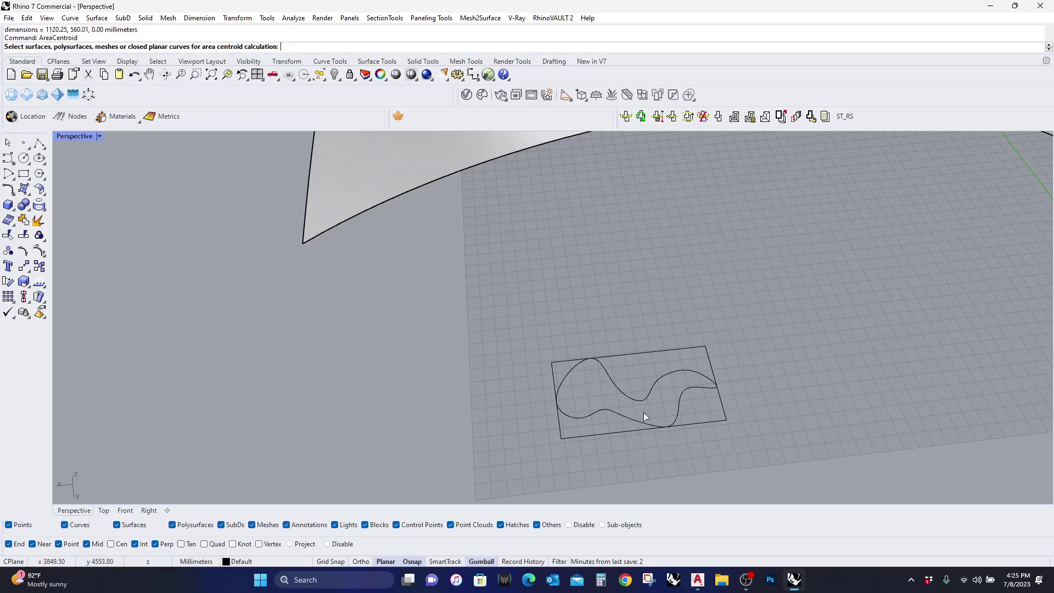
pyautogui.click(706, 423)
pyautogui.press('Return')
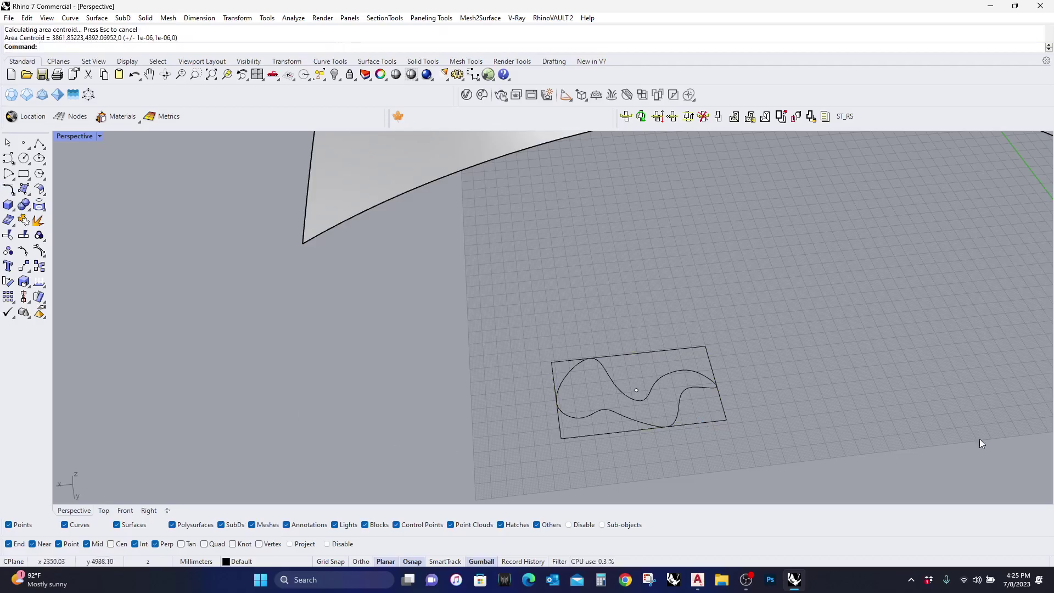
pyautogui.scroll(-3, 477, 356)
pyautogui.scroll(-2, 484, 363)
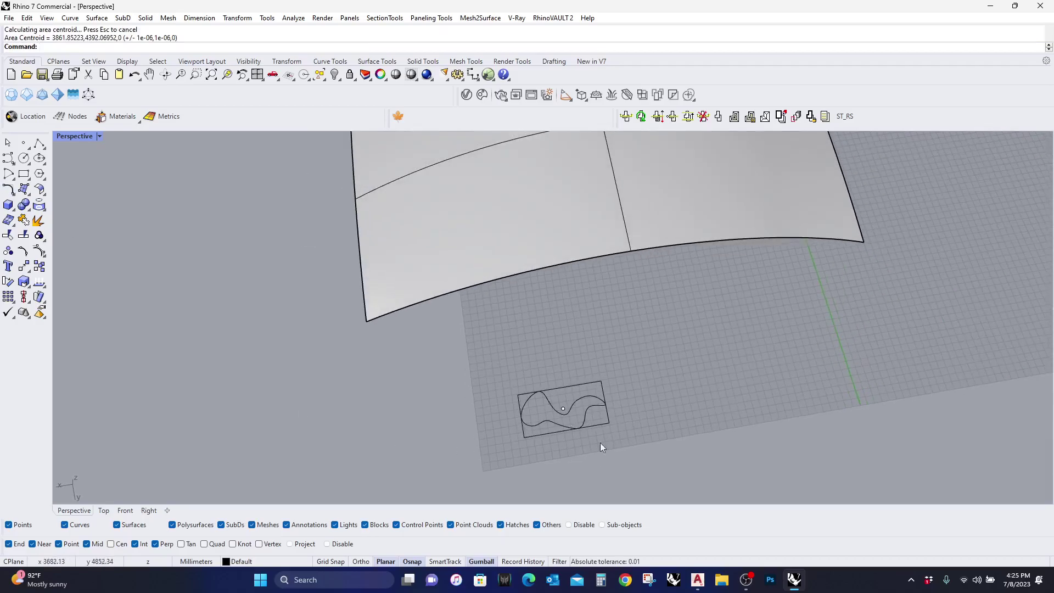
pyautogui.scroll(-3, 552, 452)
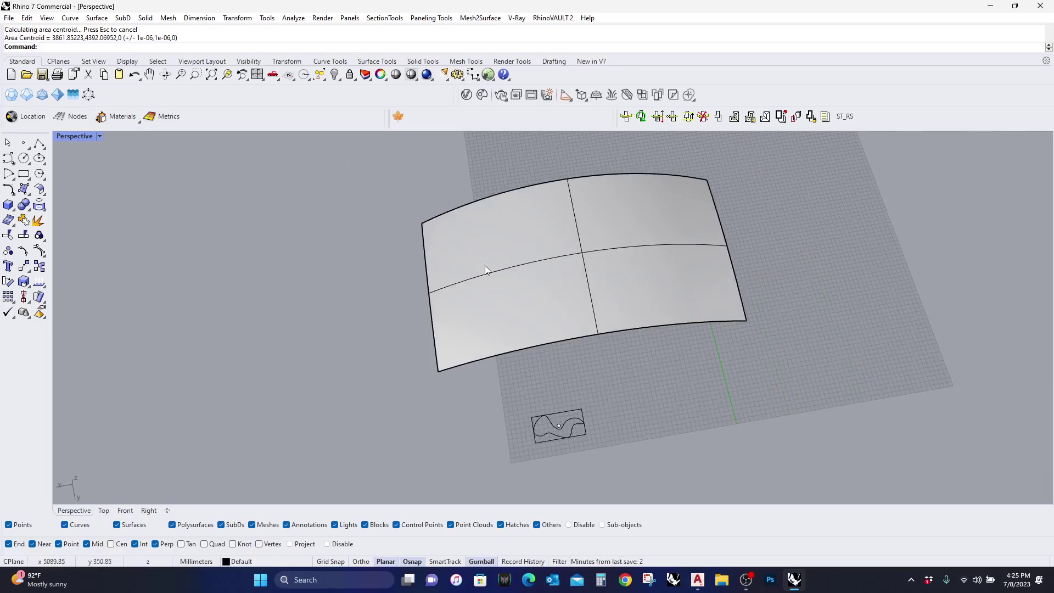
pyautogui.moveTo(621, 342); pyautogui.dragTo(639, 313, button='right')
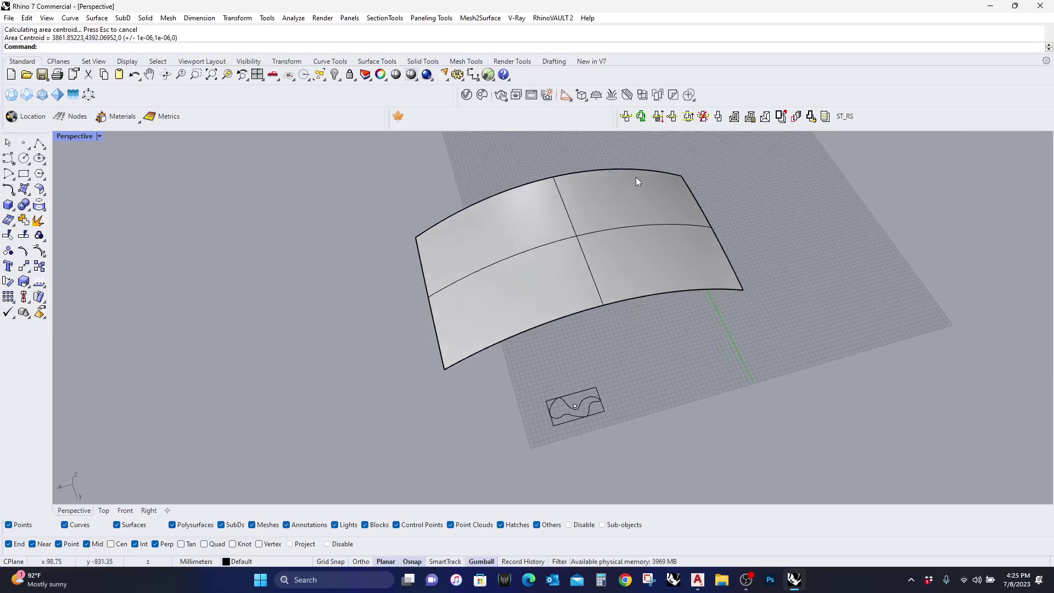
# Step: Start the PanelingTools divide-surface-by-number command on the arched surface
pyautogui.click(440, 19)
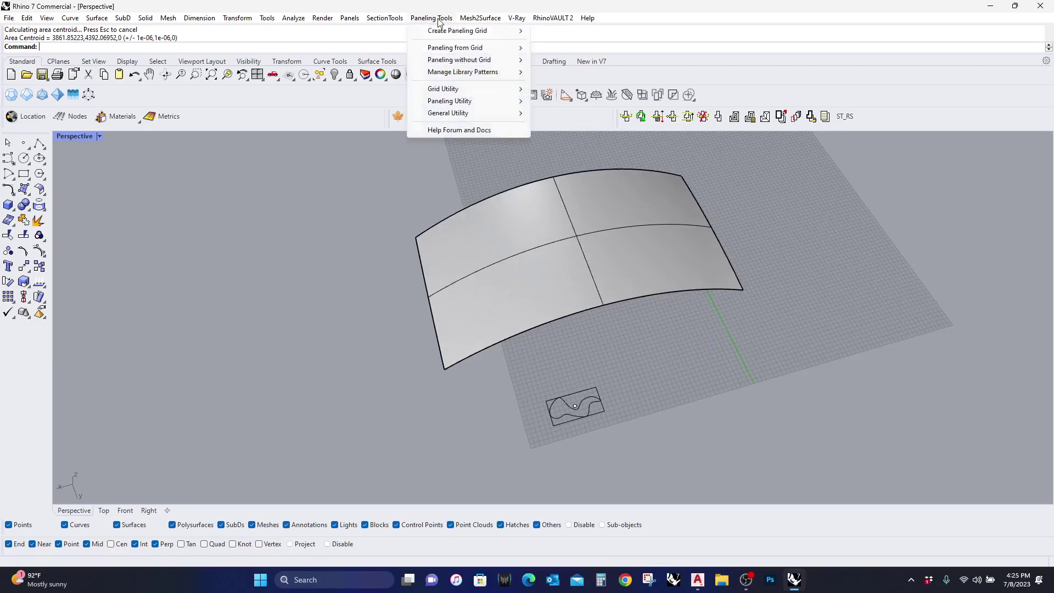
pyautogui.moveTo(443, 34)
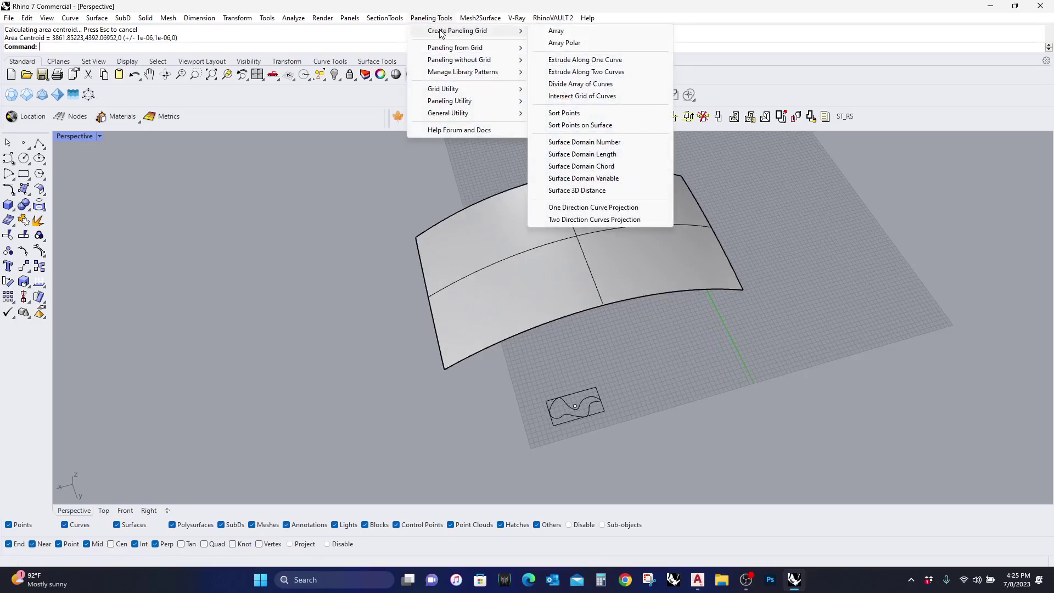
pyautogui.click(602, 144)
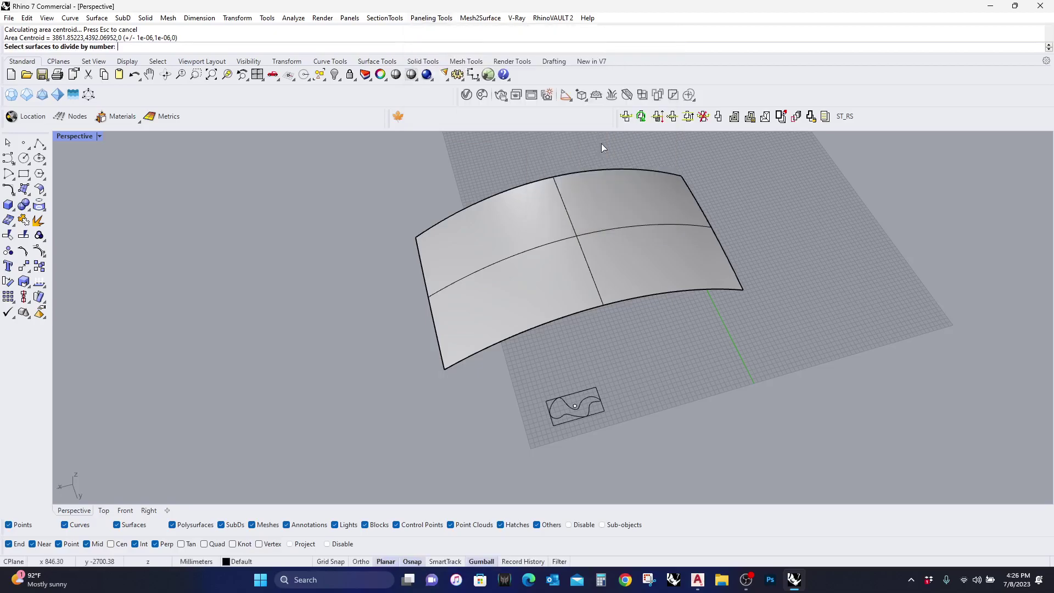
pyautogui.click(579, 235)
pyautogui.press('Return')
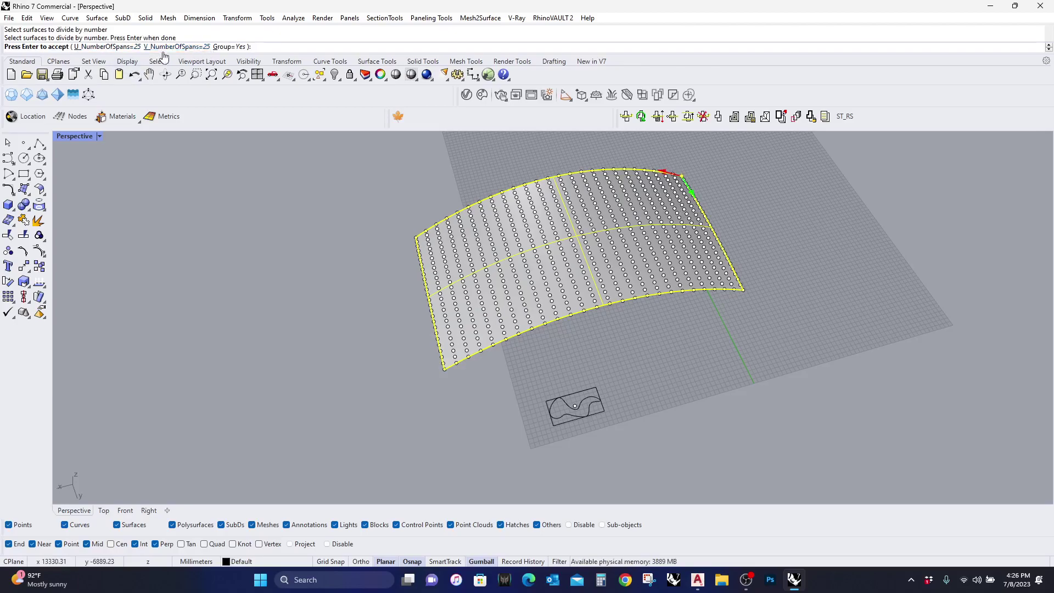
# Step: Try span counts of 20 in U and 30 in V
pyautogui.click(116, 48)
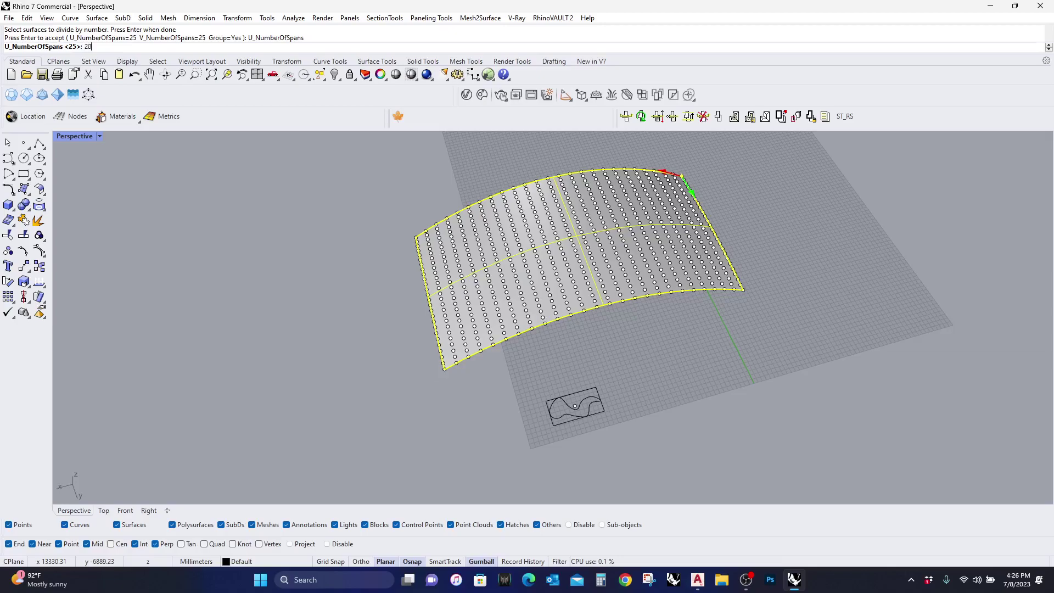
pyautogui.write('20')
pyautogui.press('Return')
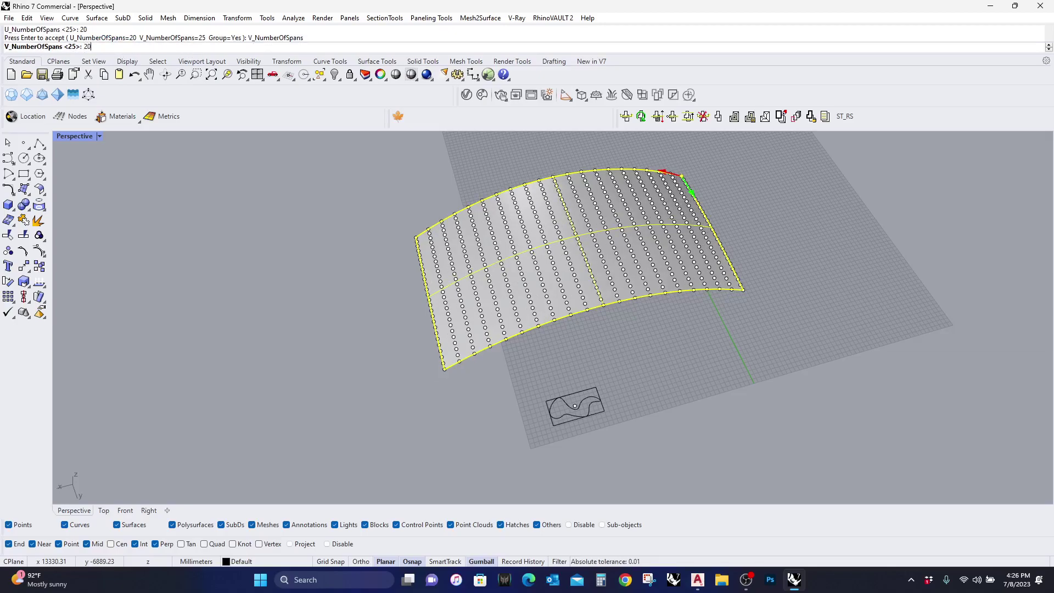
pyautogui.press('Return')
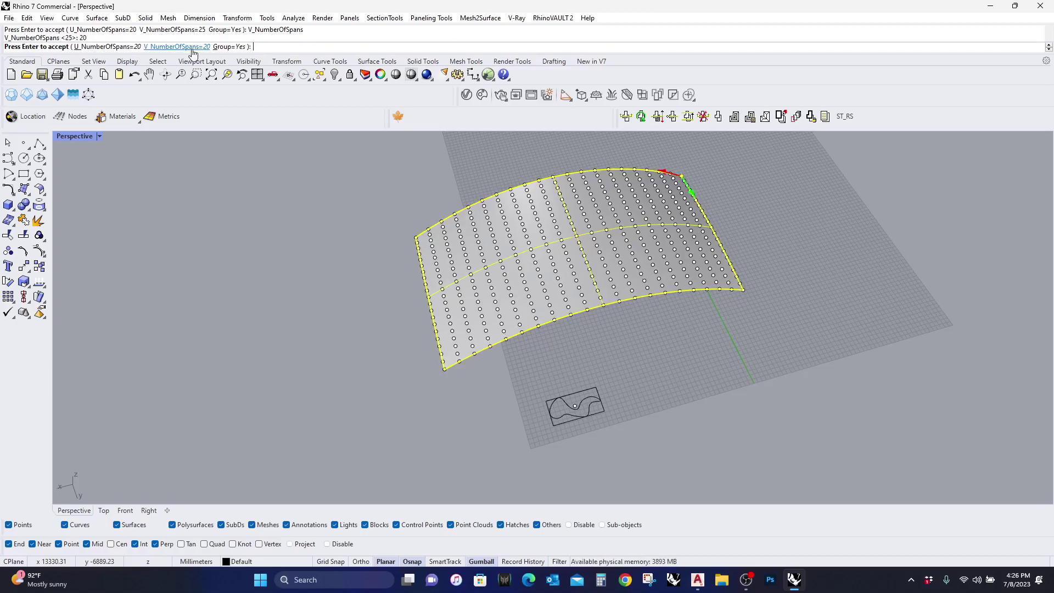
pyautogui.click(192, 46)
pyautogui.write('30')
pyautogui.press('Return')
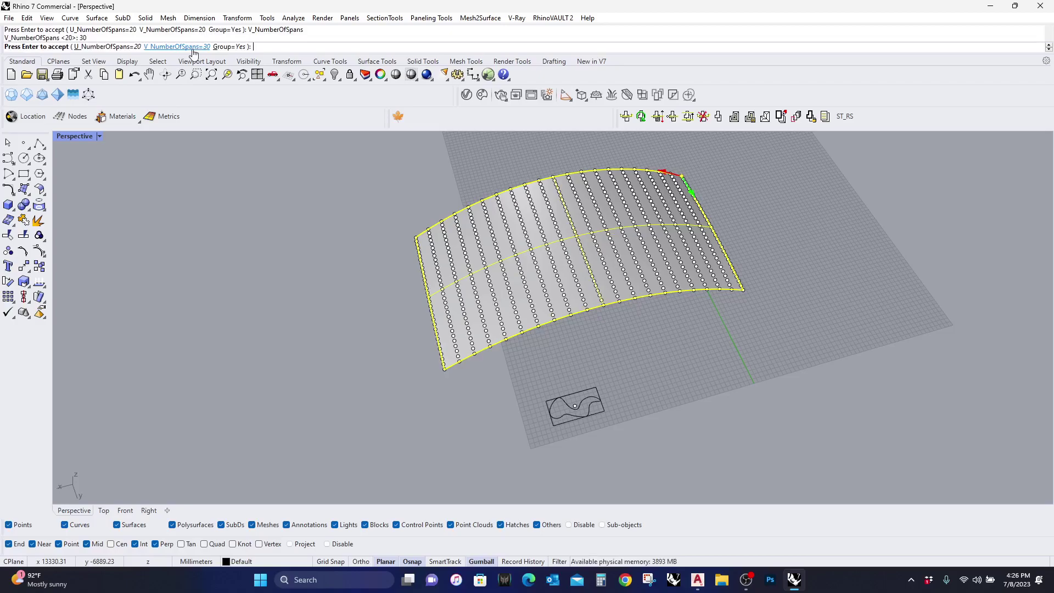
# Step: Settle on 30 spans in U and 20 in V and create the grid points
pyautogui.click(193, 49)
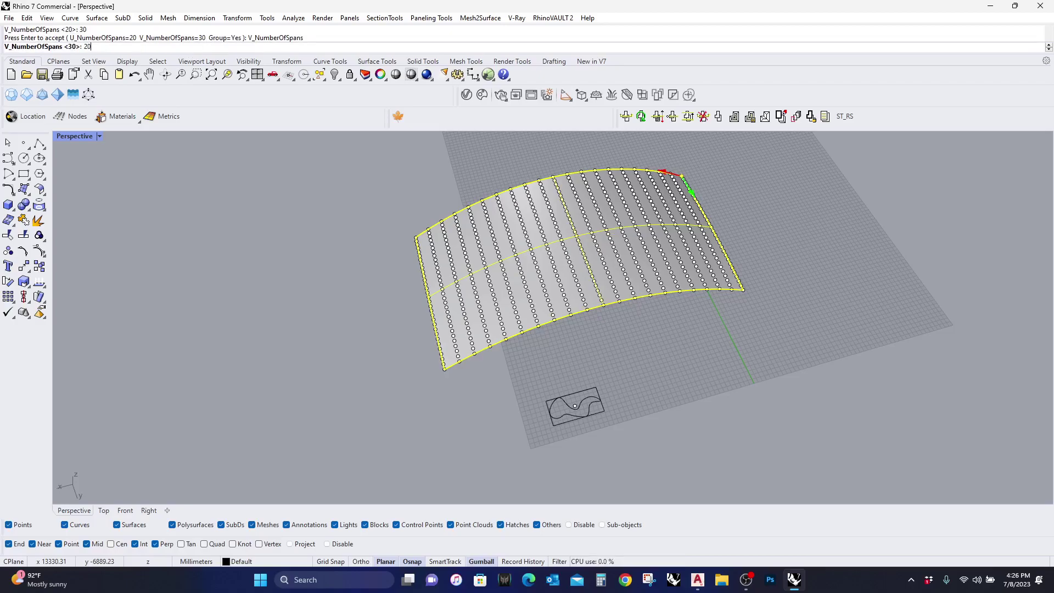
pyautogui.write('20')
pyautogui.press('Return')
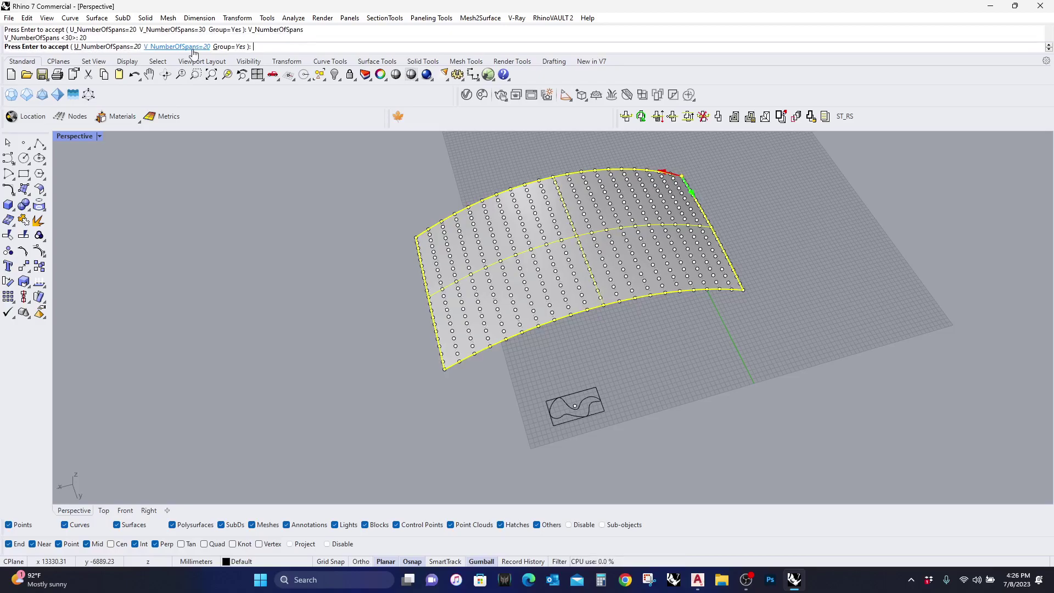
pyautogui.click(112, 48)
pyautogui.write('30')
pyautogui.press('Return')
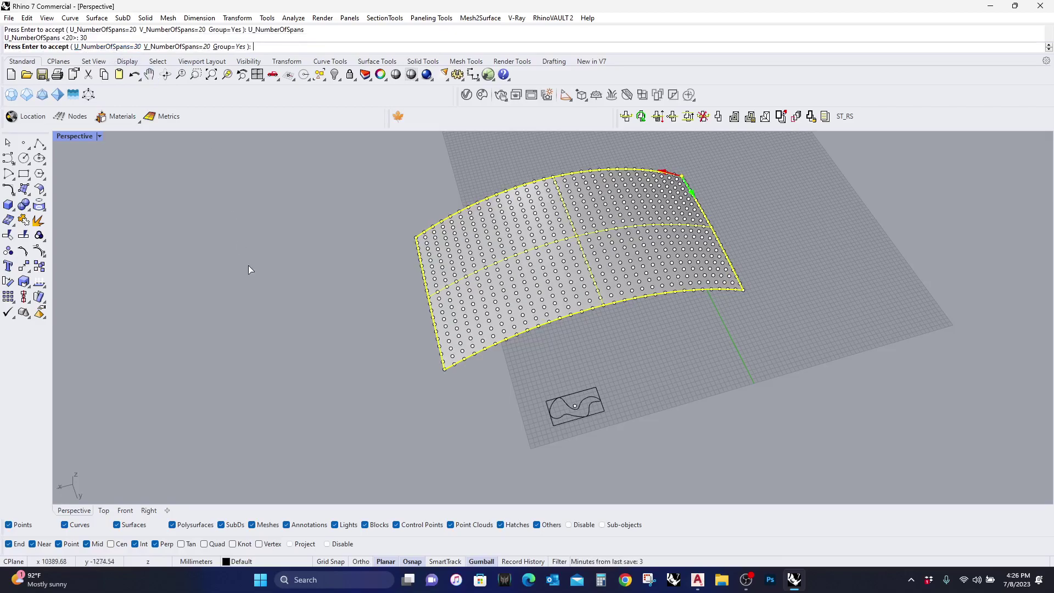
pyautogui.press('Return')
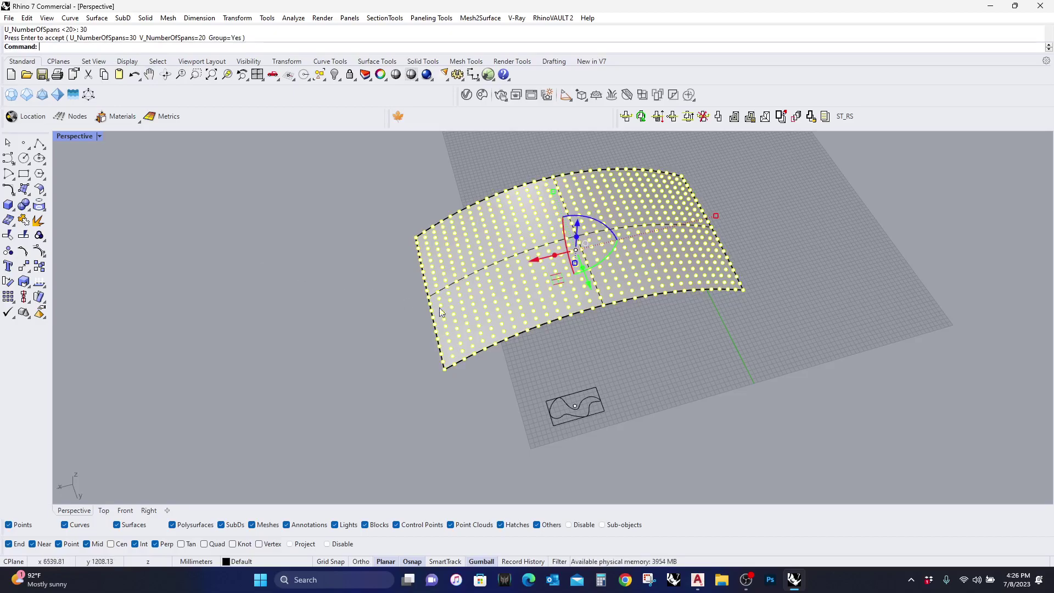
# Step: Draw a five-point interpolated curve across the gridded surface, near corner to far top corner
pyautogui.click(728, 365)
pyautogui.moveTo(628, 345); pyautogui.dragTo(635, 324, button='right')
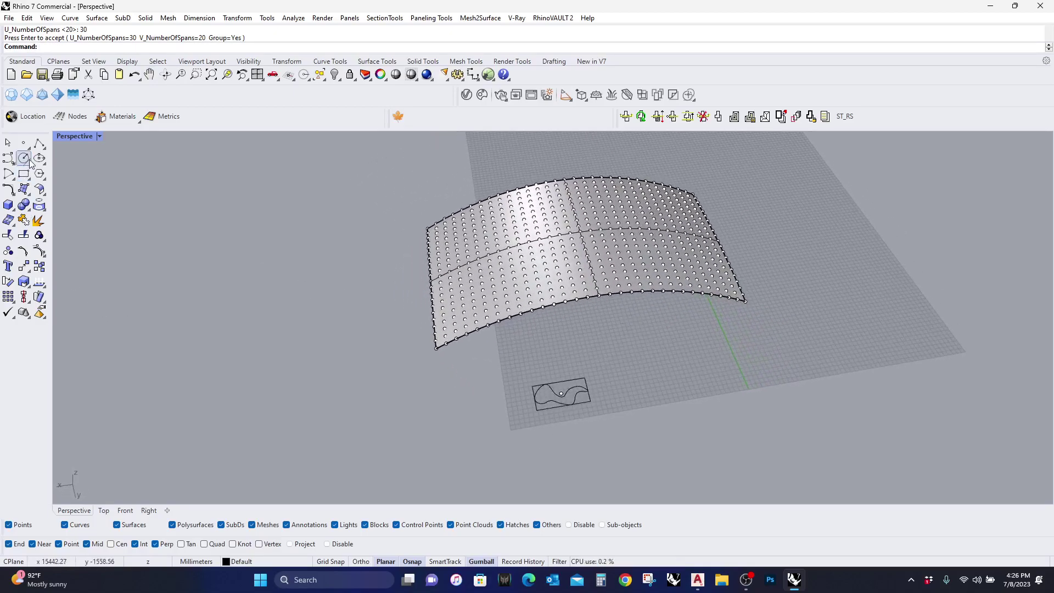
pyautogui.click(13, 164)
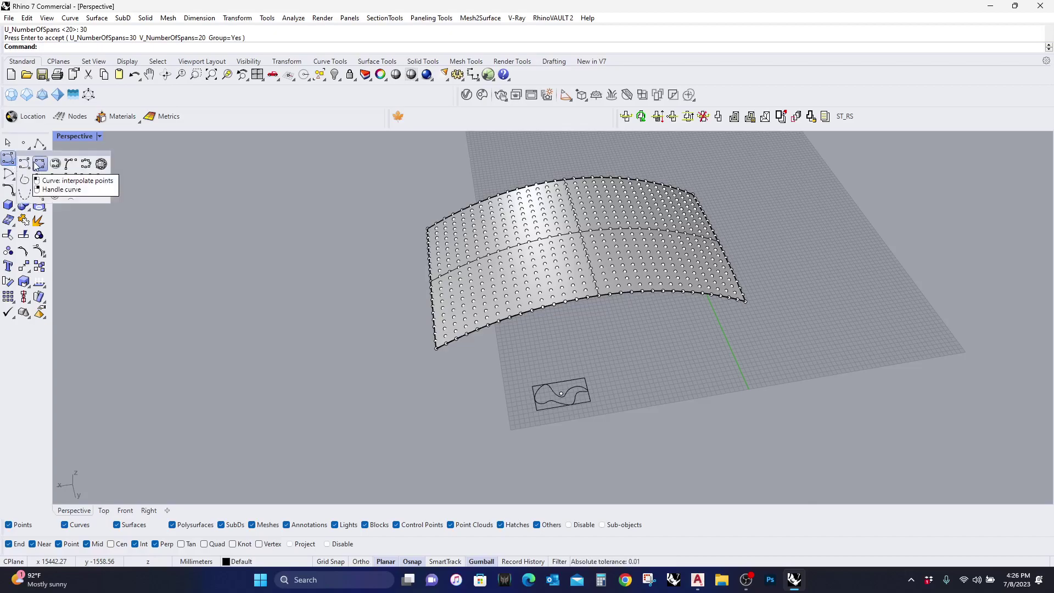
pyautogui.click(39, 164)
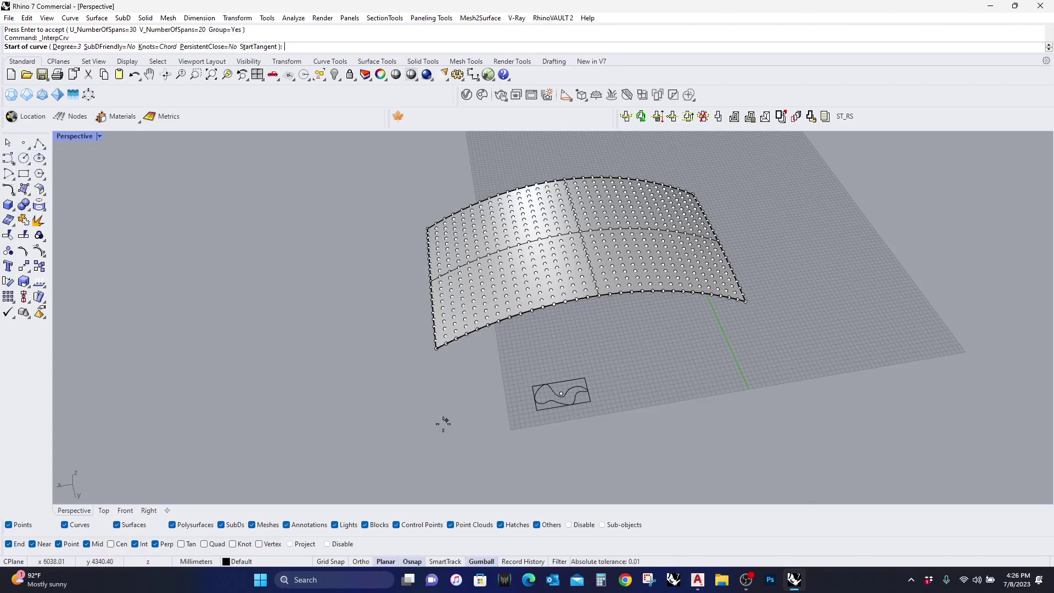
pyautogui.click(434, 349)
pyautogui.click(486, 305)
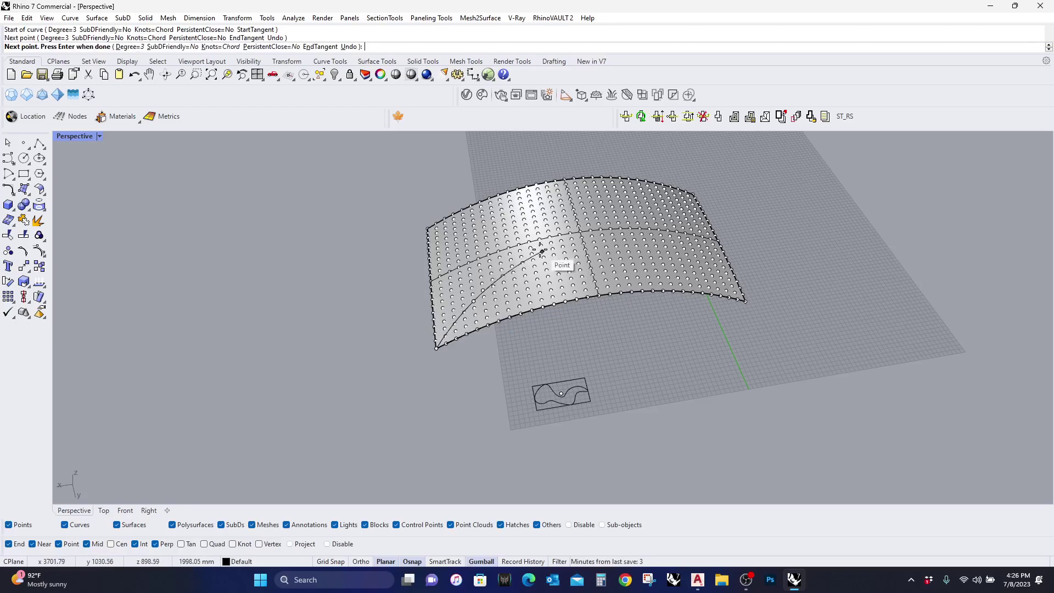
pyautogui.click(542, 251)
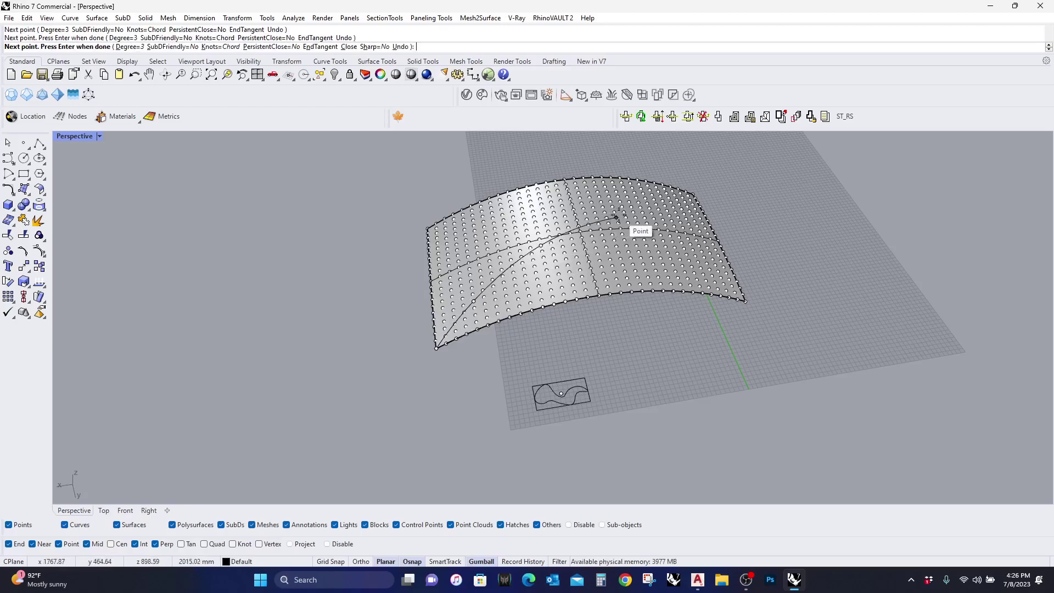
pyautogui.click(618, 217)
pyautogui.scroll(3, 684, 217)
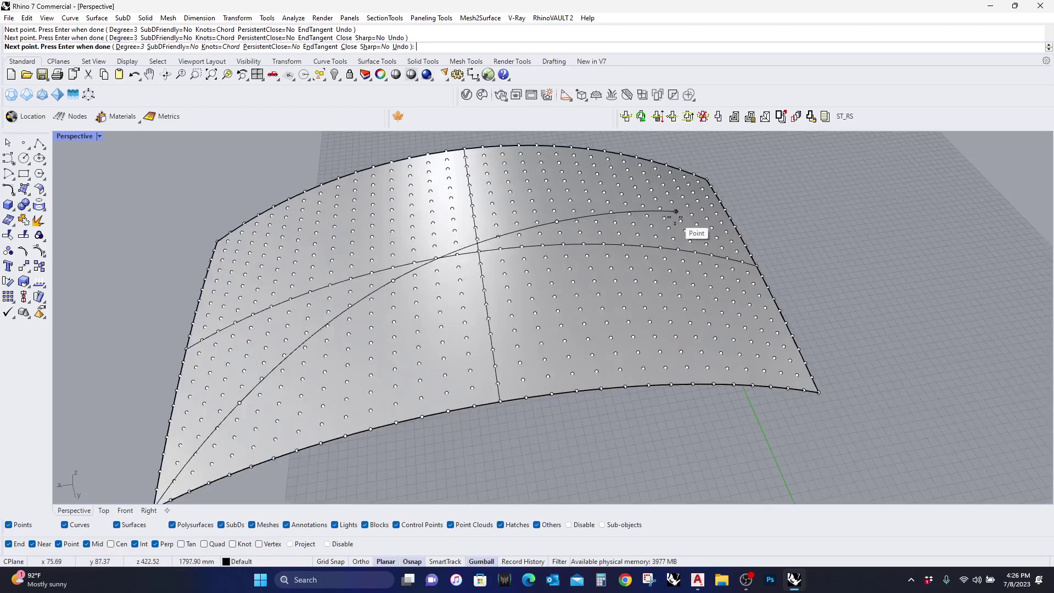
pyautogui.click(676, 212)
pyautogui.scroll(3, 726, 191)
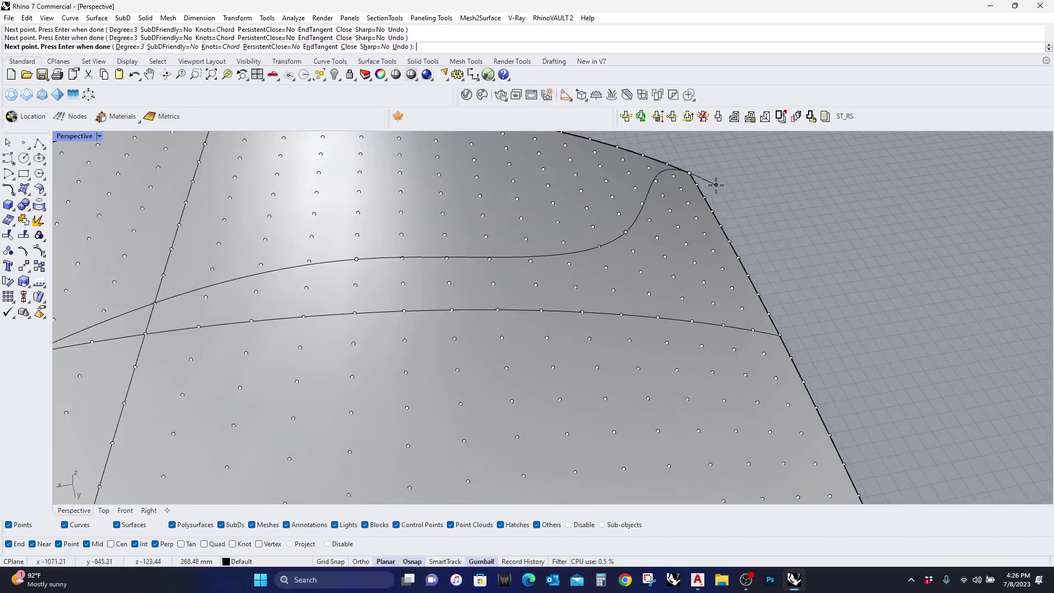
pyautogui.press('Return')
pyautogui.scroll(-6, 716, 188)
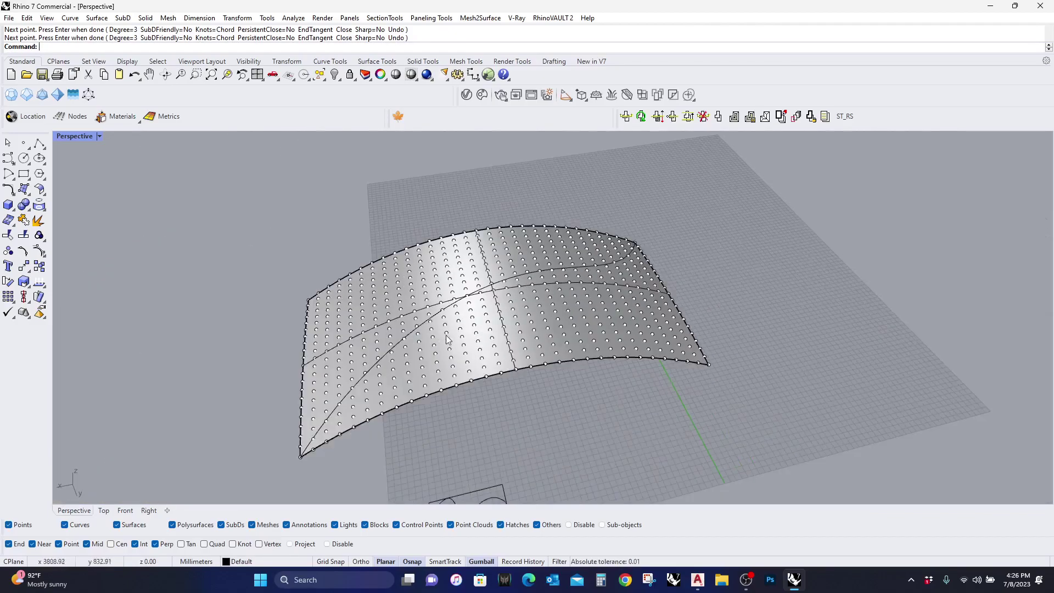
pyautogui.moveTo(516, 283); pyautogui.dragTo(500, 300, button='right')
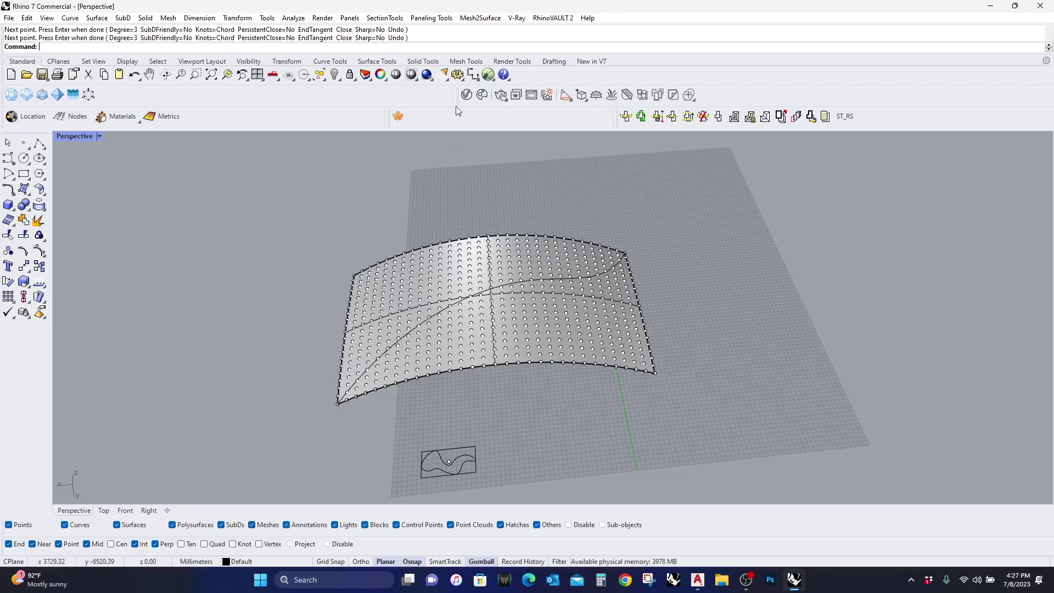
# Step: Launch Panel Custom 2D Variable from the PanelingTools Paneling from Grid menu
pyautogui.click(436, 19)
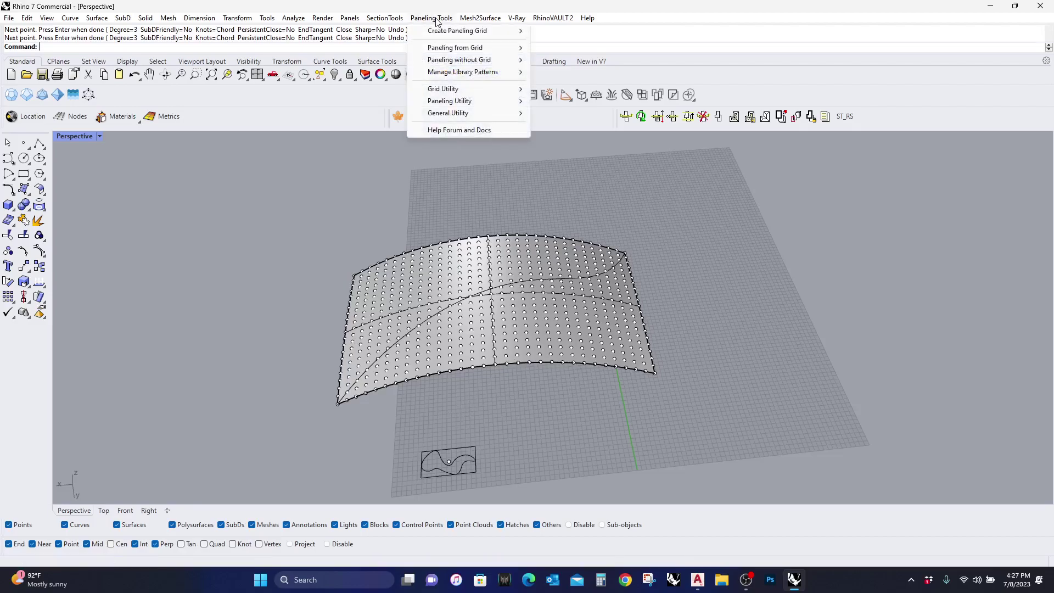
pyautogui.moveTo(440, 37)
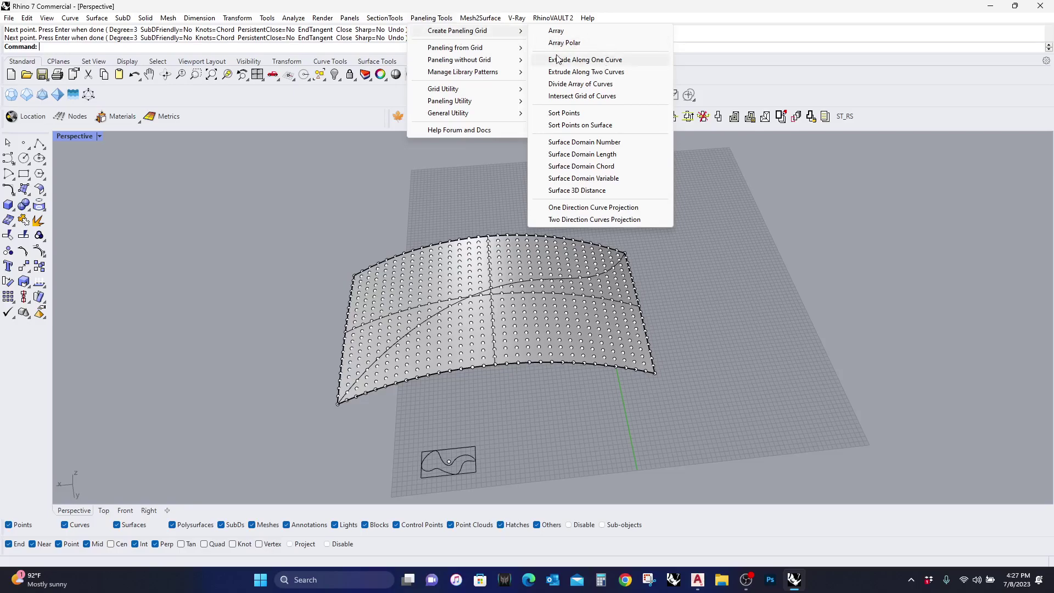
pyautogui.moveTo(486, 49)
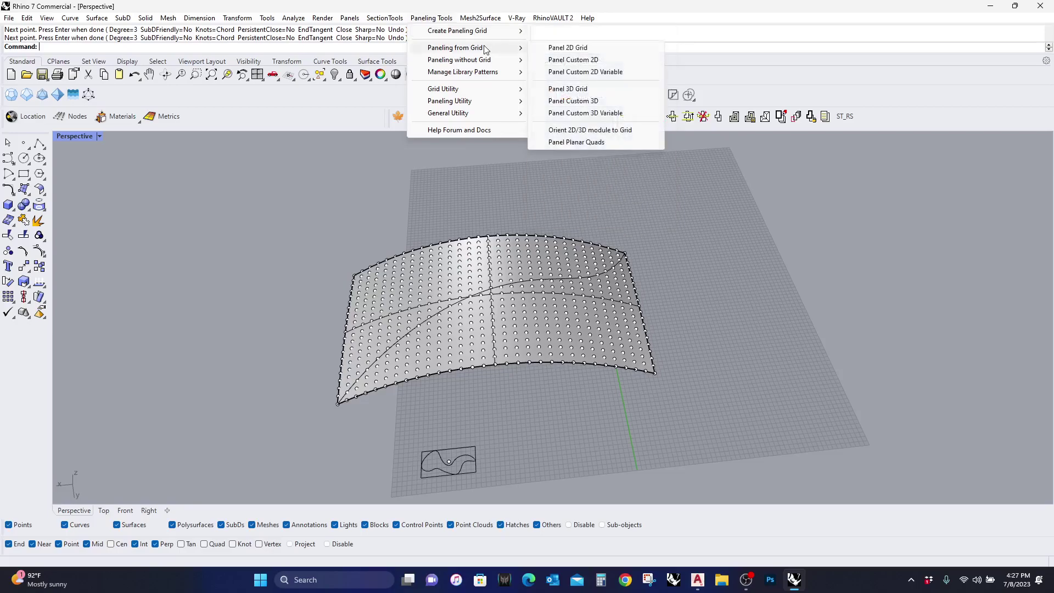
pyautogui.click(583, 77)
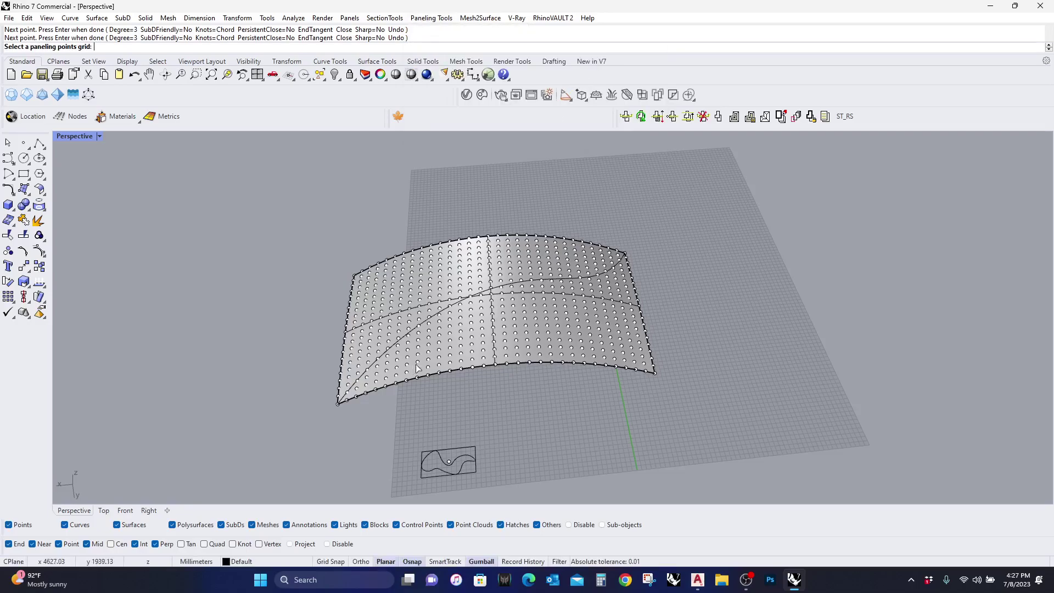
# Step: Pick the paneling point grid, then the arched surface as the base surface
pyautogui.click(357, 403)
pyautogui.press('Return')
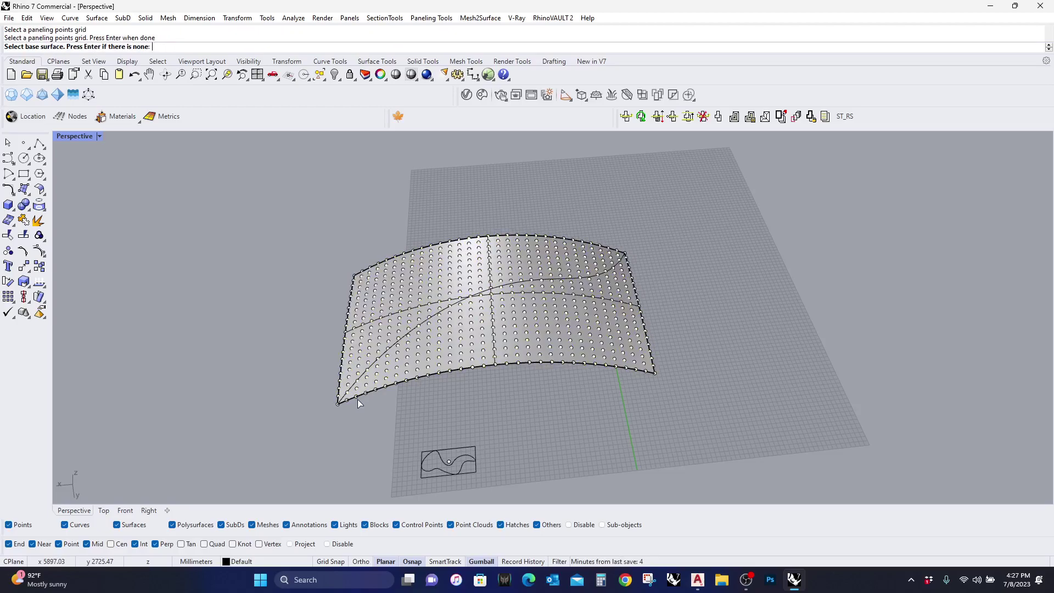
pyautogui.scroll(3, 354, 417)
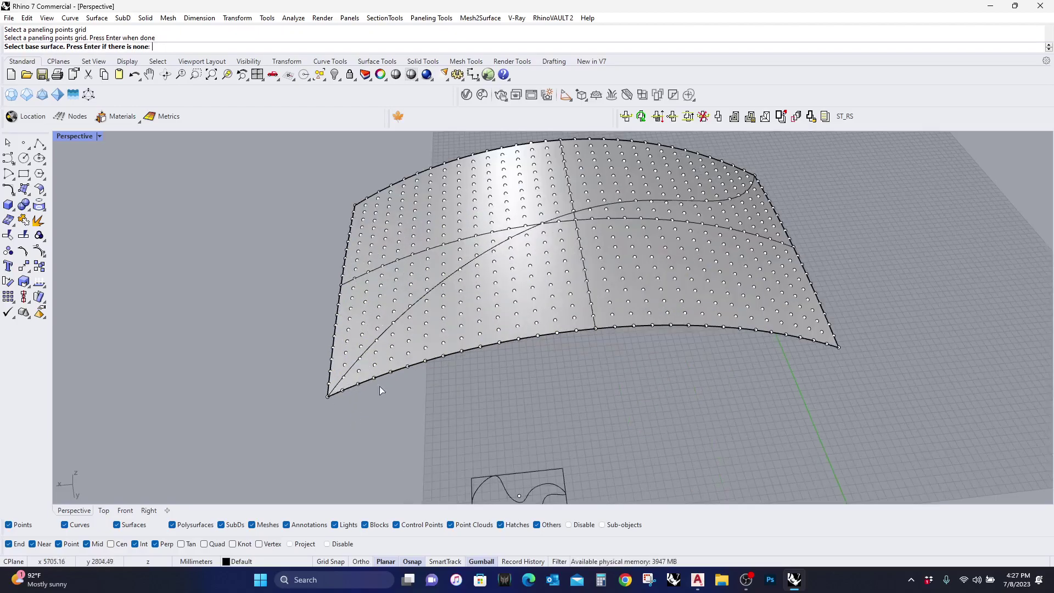
pyautogui.click(385, 369)
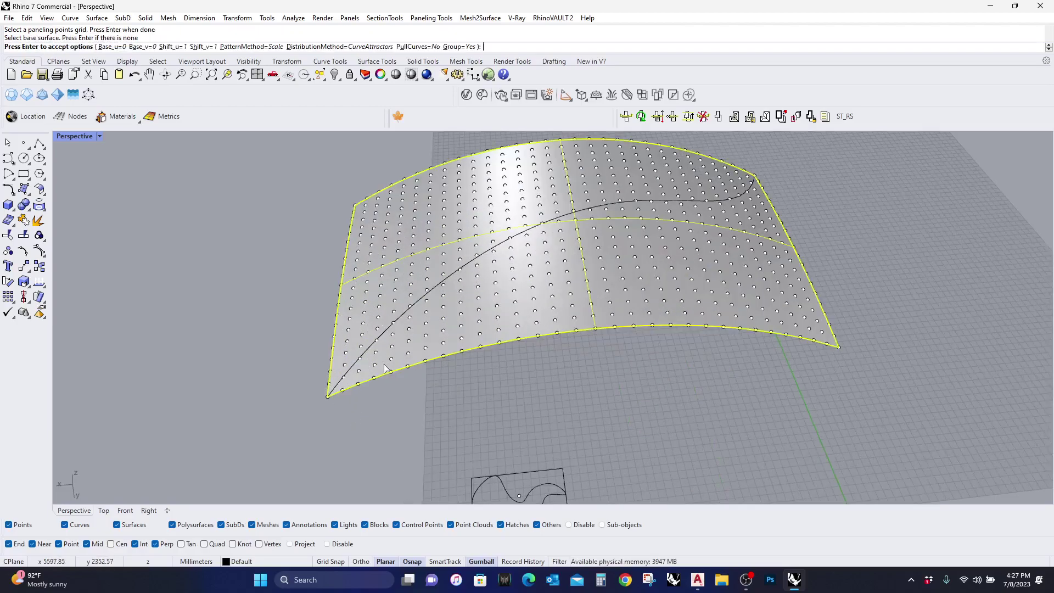
# Step: Set the DistributionMethod option to CurveAttractors
pyautogui.click(355, 48)
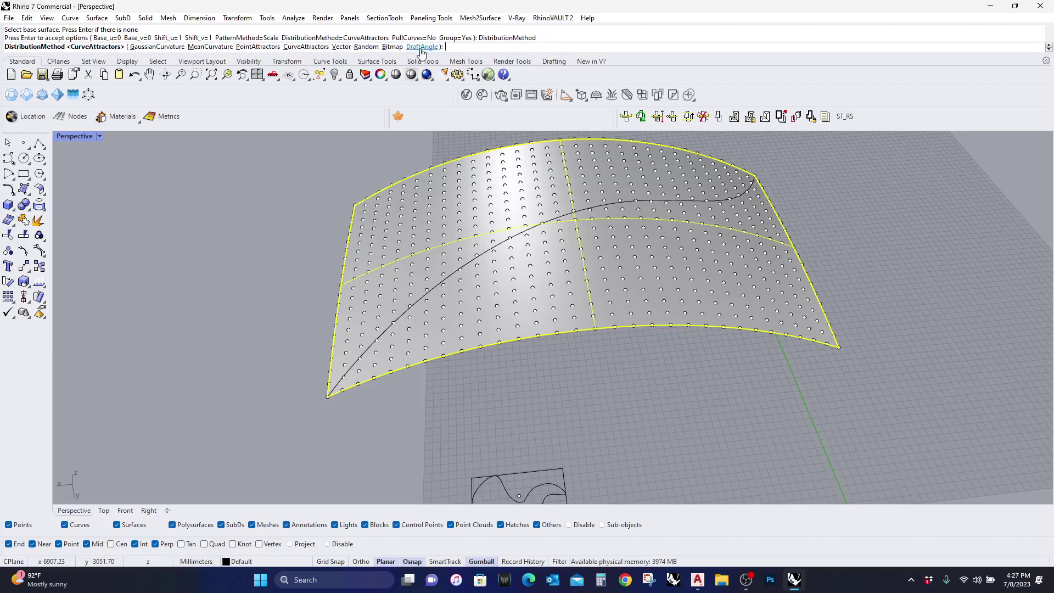
pyautogui.click(306, 47)
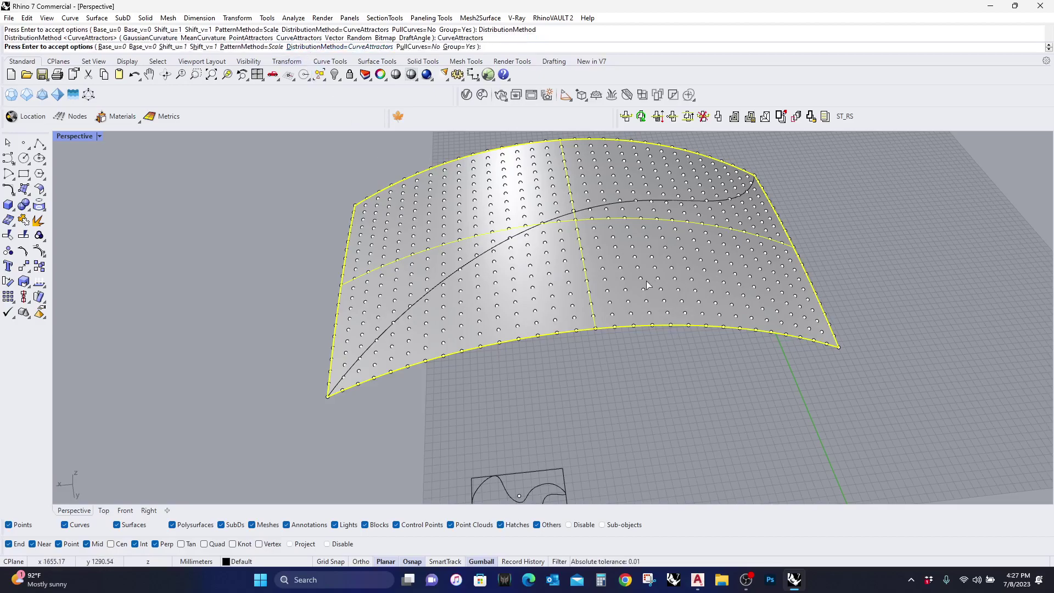
# Step: Accept the paneling options and pick the drawn curve as the attractor
pyautogui.press('Return')
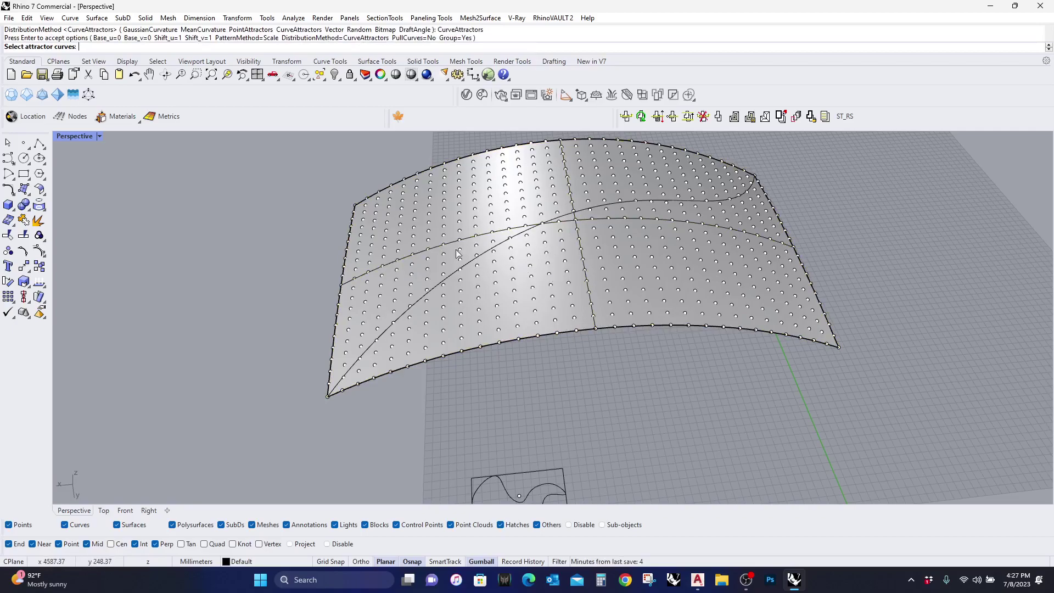
pyautogui.click(470, 268)
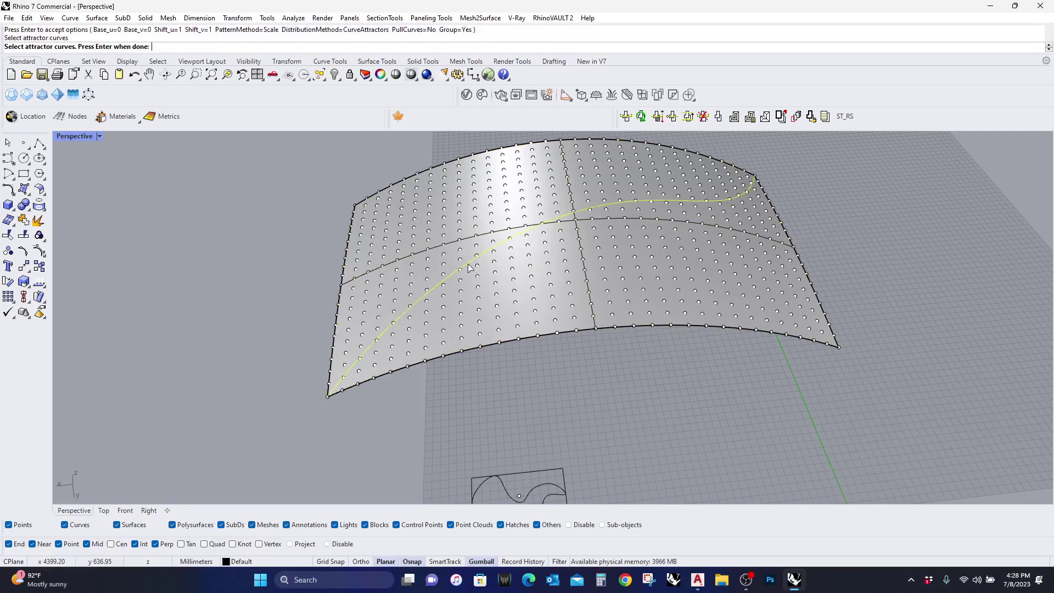
pyautogui.press('Return')
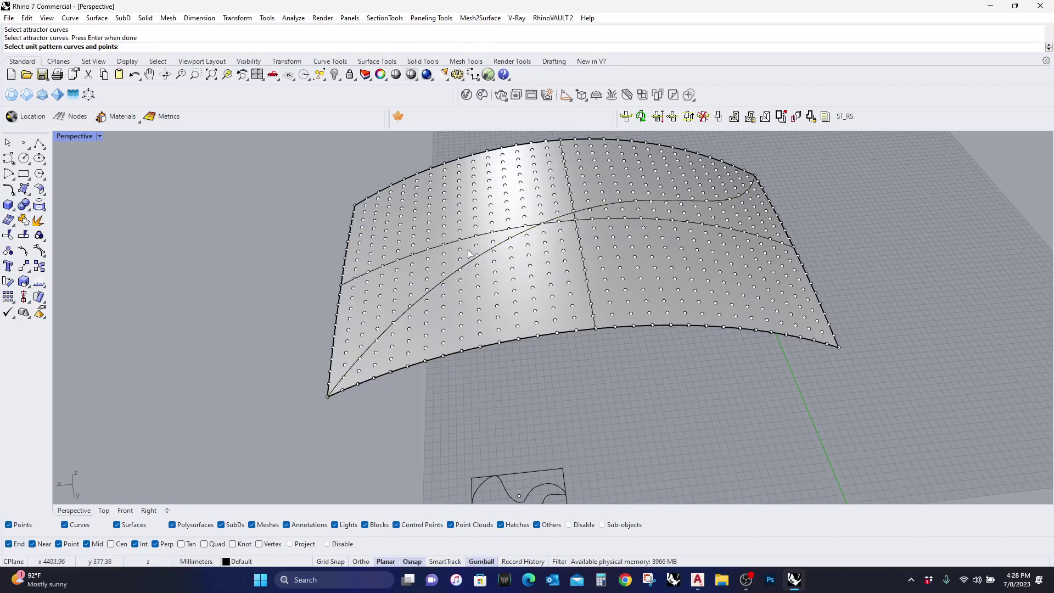
# Step: Use the wavy curve as the unit pattern, its rectangle as bounding box, and the rectangle centre as origin
pyautogui.scroll(-2, 443, 227)
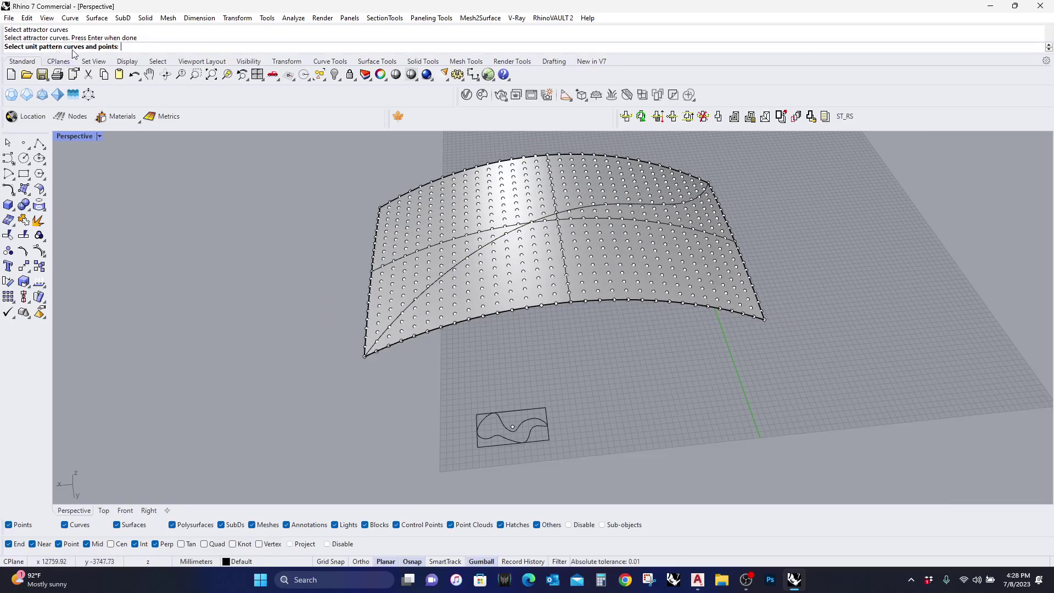
pyautogui.click(533, 435)
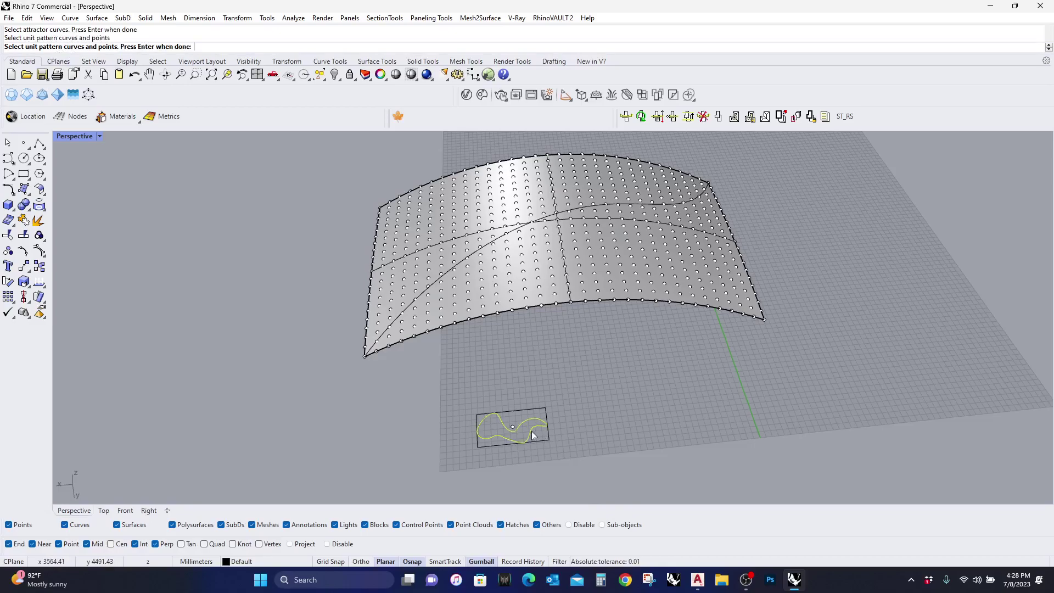
pyautogui.press('Return')
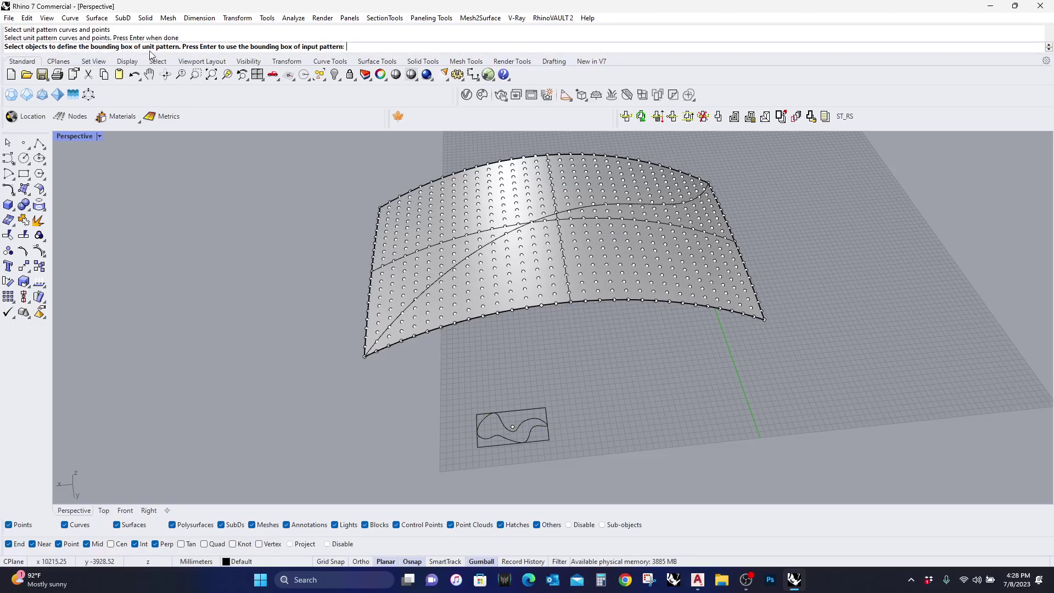
pyautogui.click(535, 408)
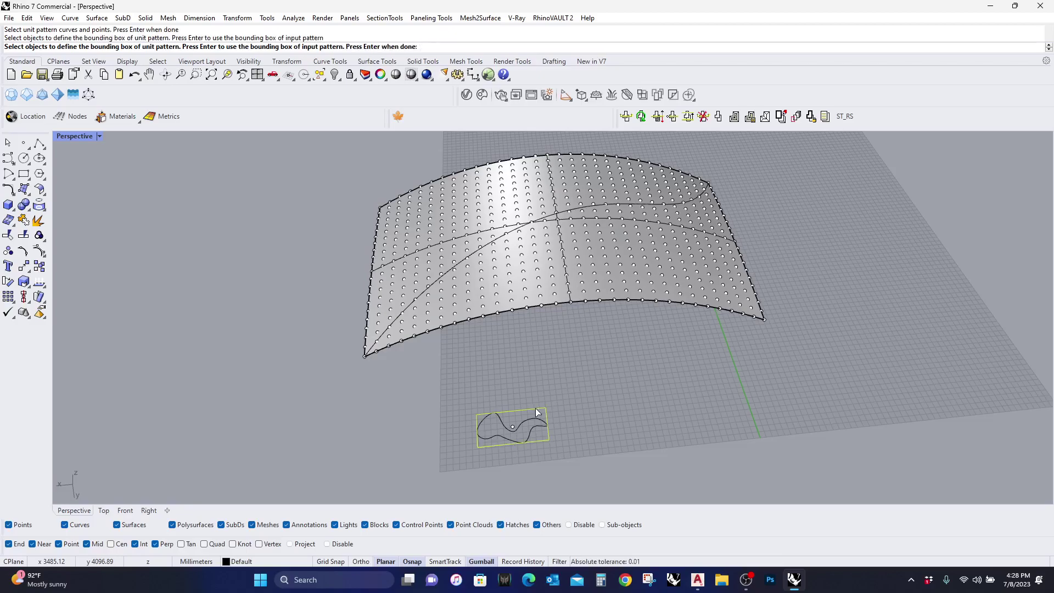
pyautogui.press('Return')
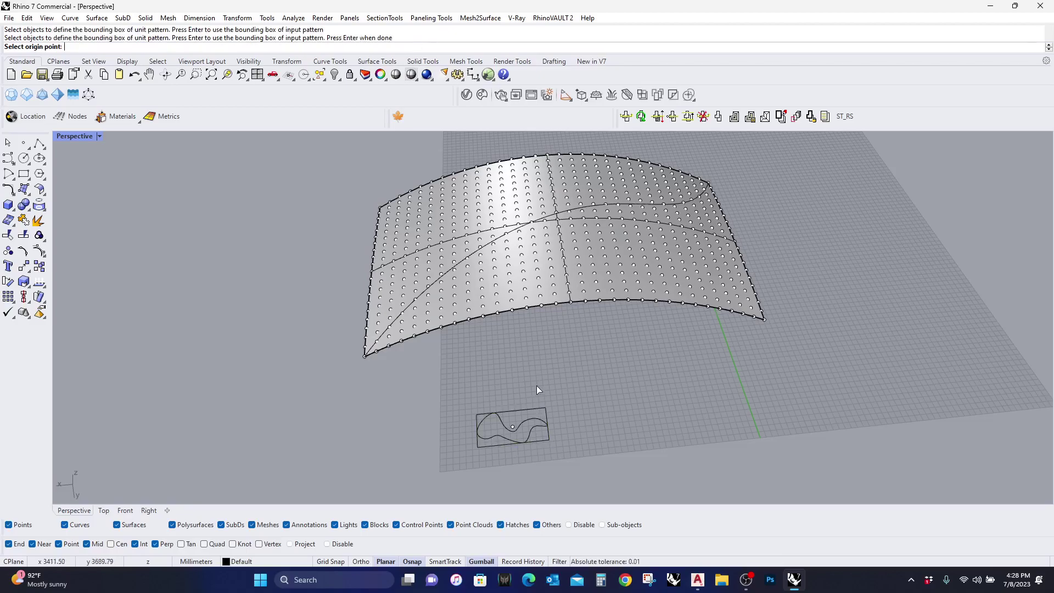
pyautogui.click(513, 426)
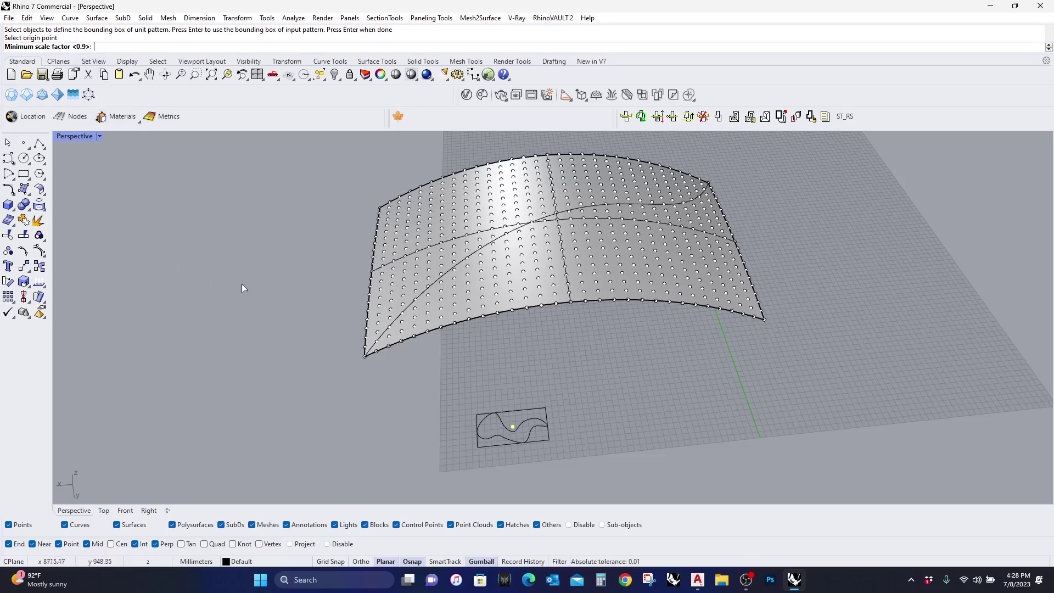
# Step: Accept the default scale factors and tilt the view to inspect the size-varying wavy motifs
pyautogui.press('Return')
pyautogui.press('Return')
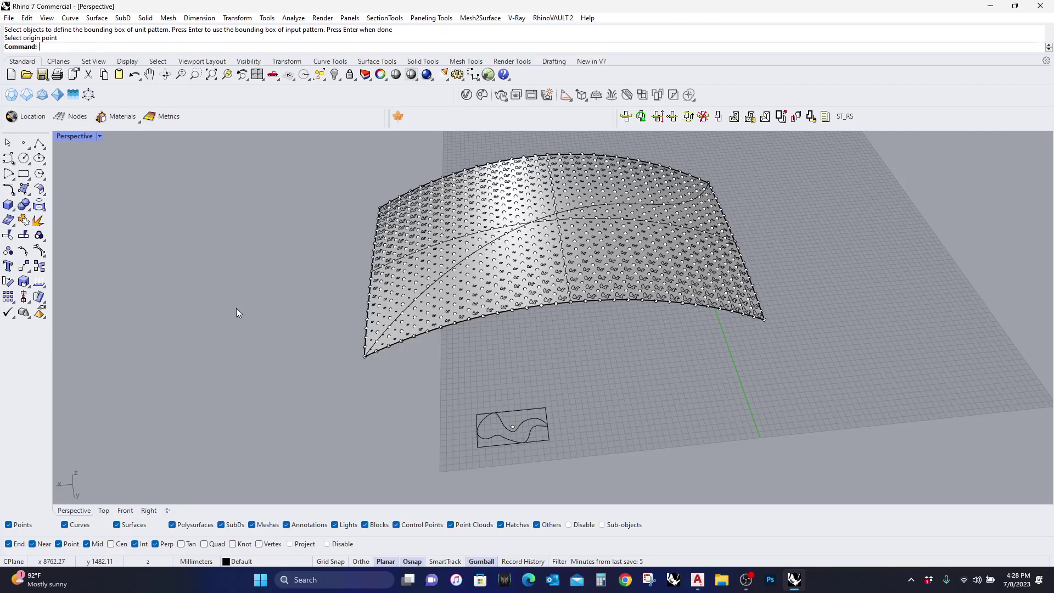
pyautogui.scroll(5, 589, 413)
pyautogui.scroll(-6, 582, 330)
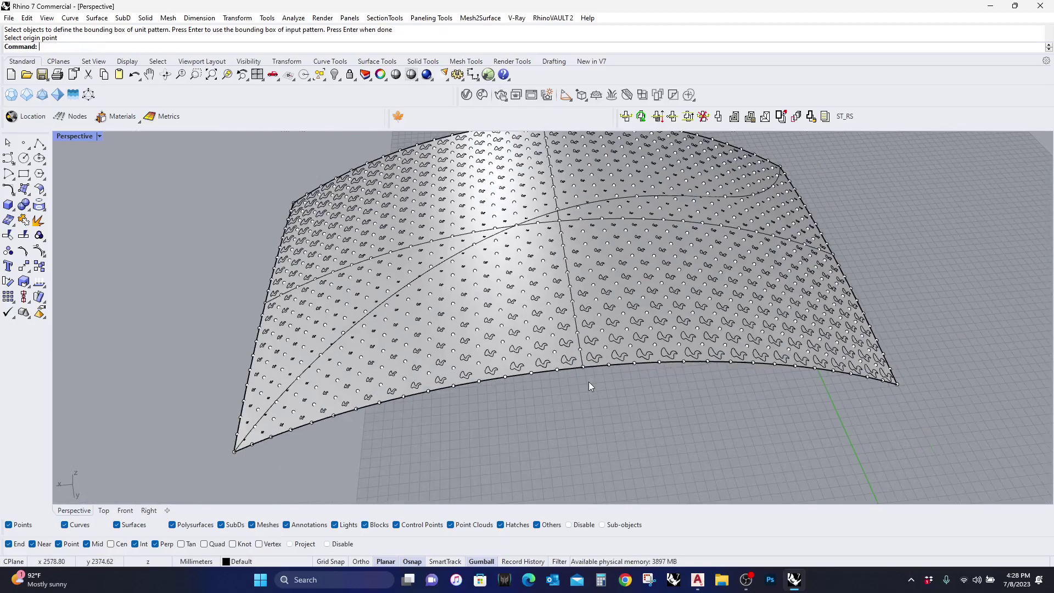
pyautogui.scroll(5, 589, 381)
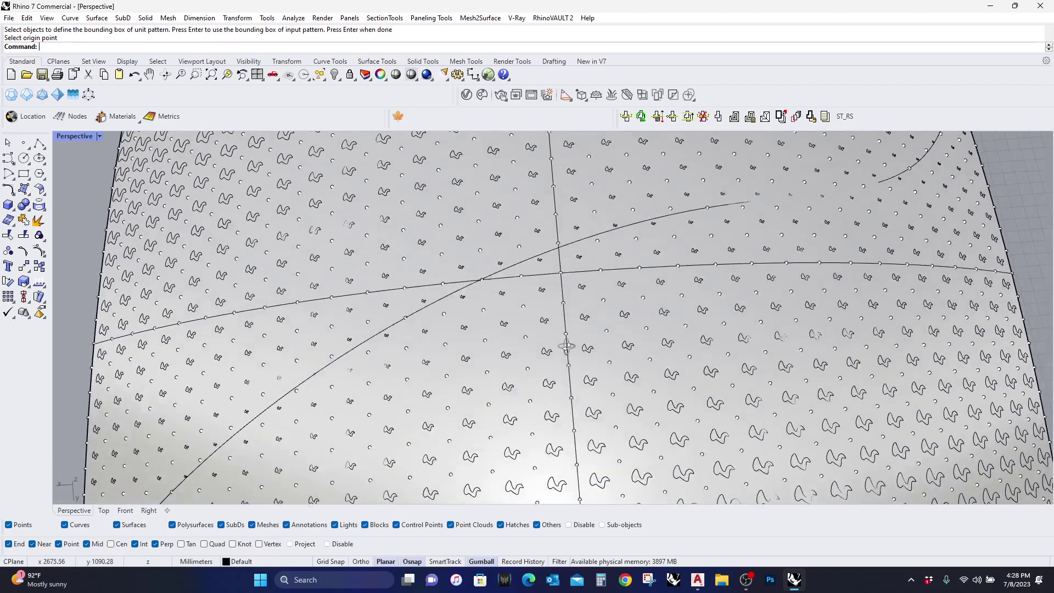
pyautogui.scroll(-3, 614, 369)
pyautogui.scroll(5, 584, 374)
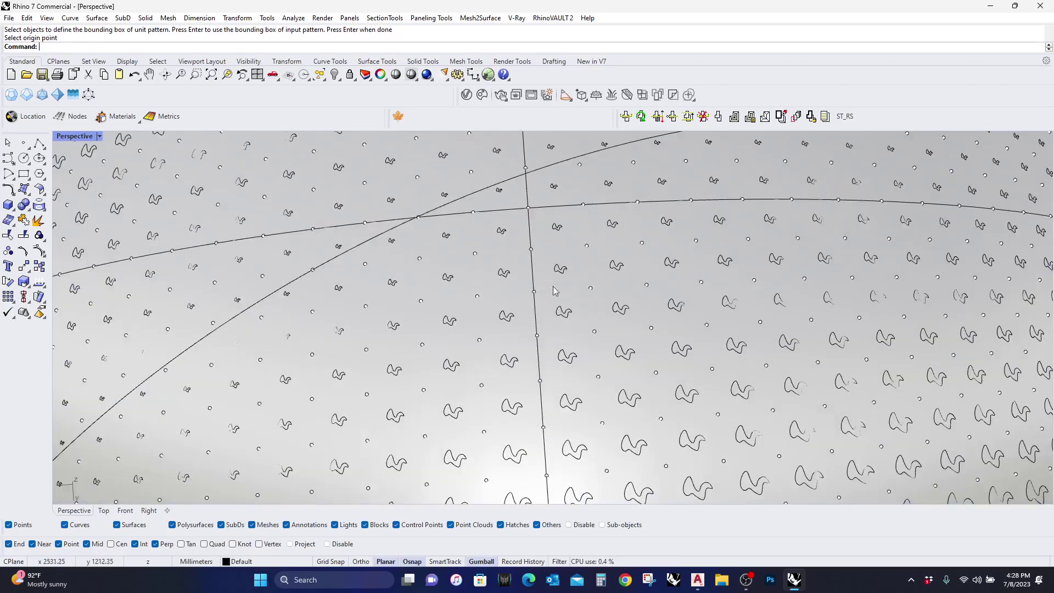
pyautogui.scroll(-5, 524, 289)
pyautogui.moveTo(549, 353); pyautogui.dragTo(554, 328, button='right')
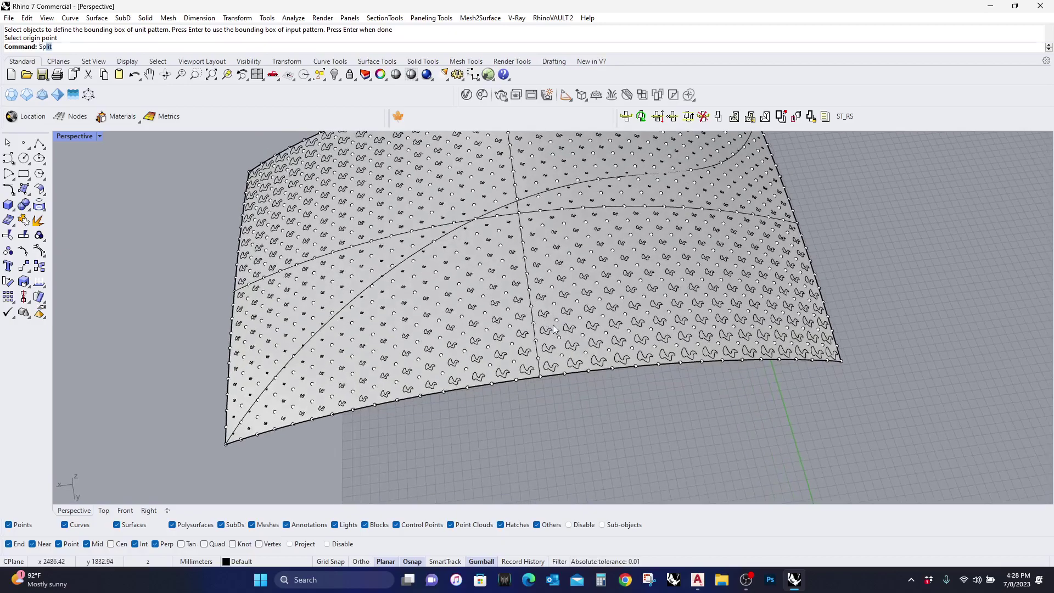
# Step: Place a spare copy of the arched surface to the left, with Ortho on
pyautogui.press('Escape')
pyautogui.rightClick(576, 335)
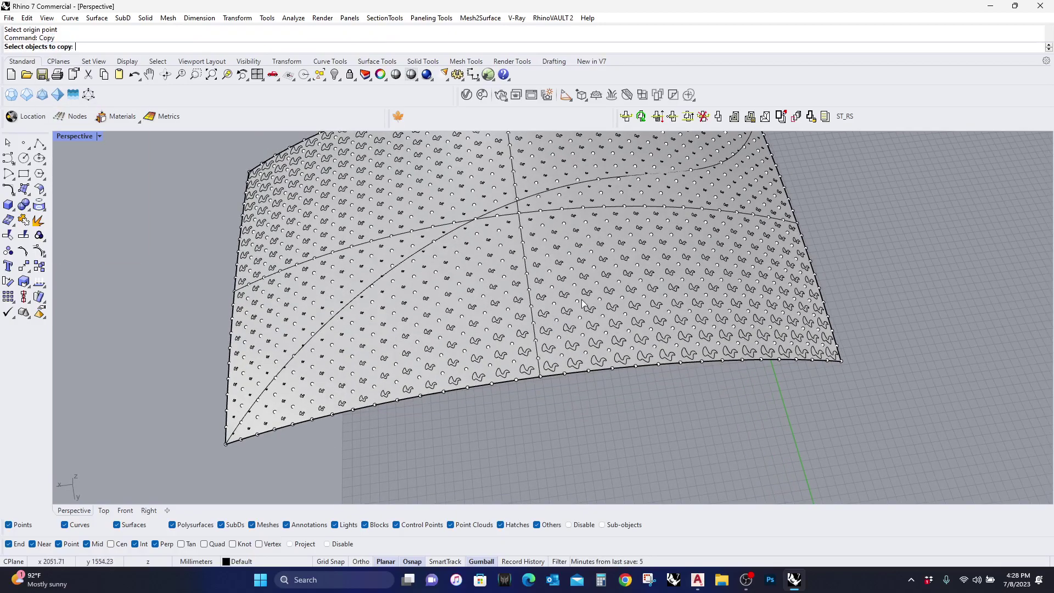
pyautogui.scroll(3, 584, 303)
pyautogui.click(583, 302)
pyautogui.scroll(-8, 584, 302)
pyautogui.rightClick(765, 283)
pyautogui.click(771, 284)
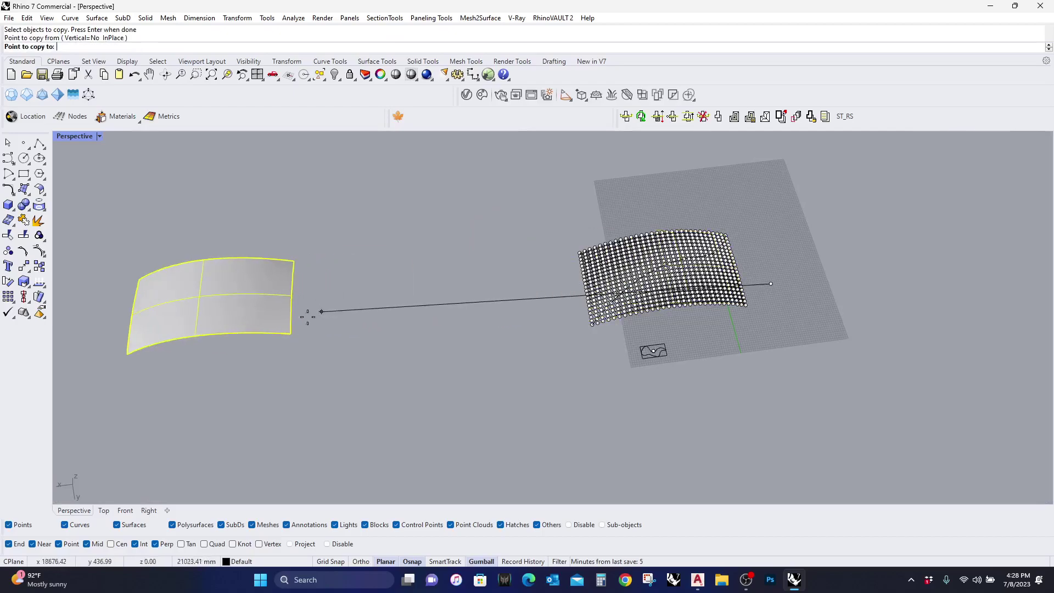
pyautogui.press('F8')
pyautogui.click(324, 338)
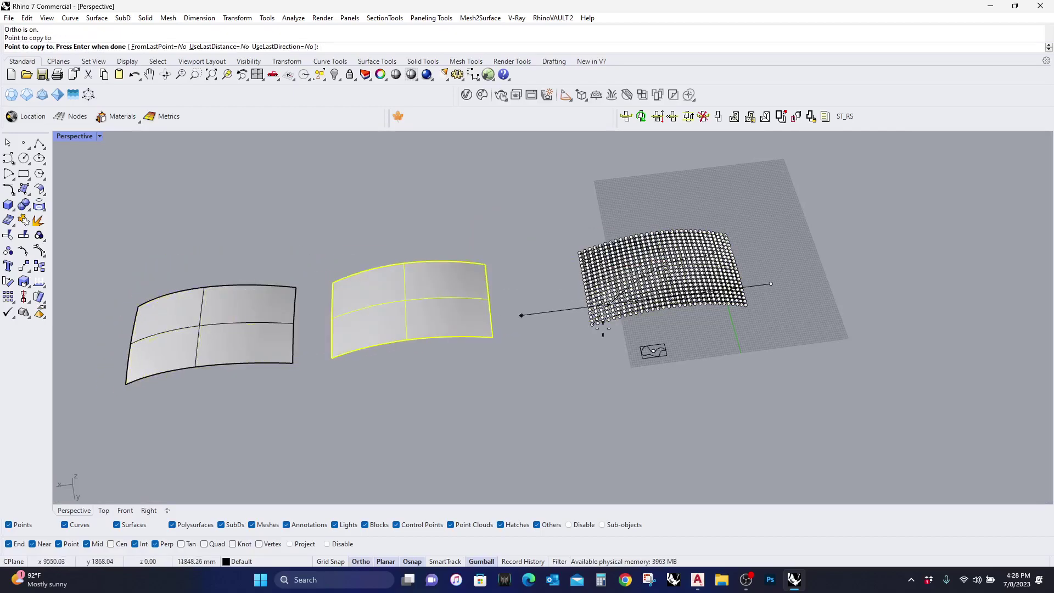
pyautogui.press('Return')
# Step: Split the arched surface along the pattern curves into 601 pieces
pyautogui.scroll(6, 668, 322)
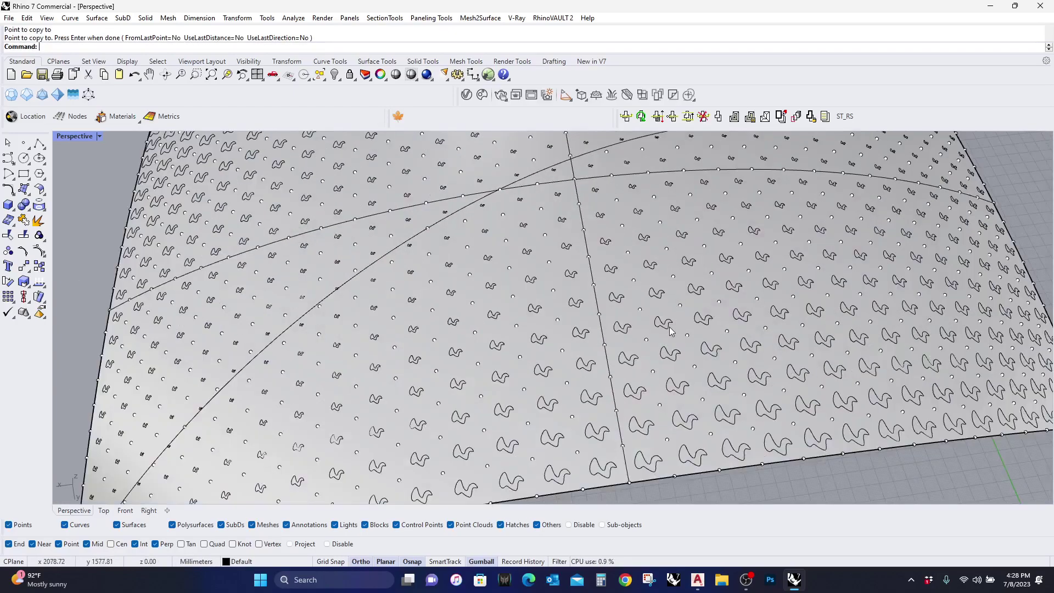
pyautogui.write('Split')
pyautogui.press('Return')
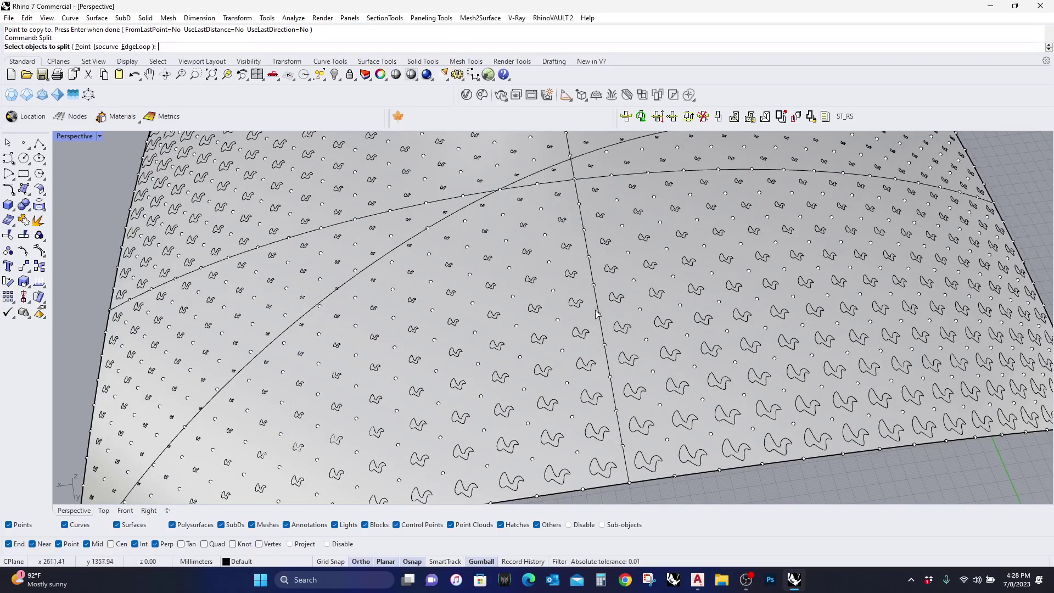
pyautogui.click(591, 316)
pyautogui.press('Return')
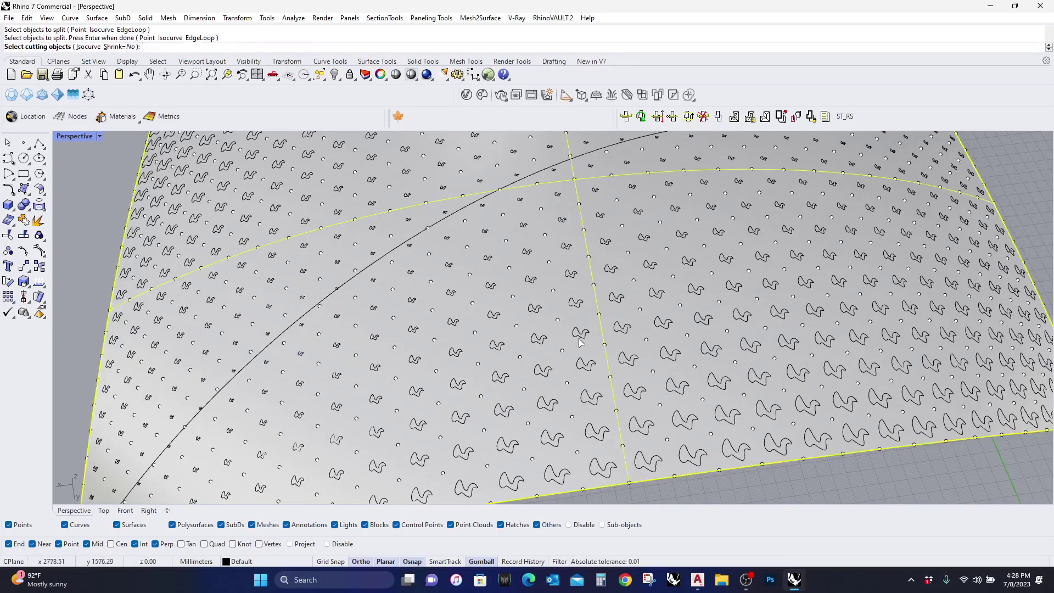
pyautogui.click(582, 341)
pyautogui.press('Return')
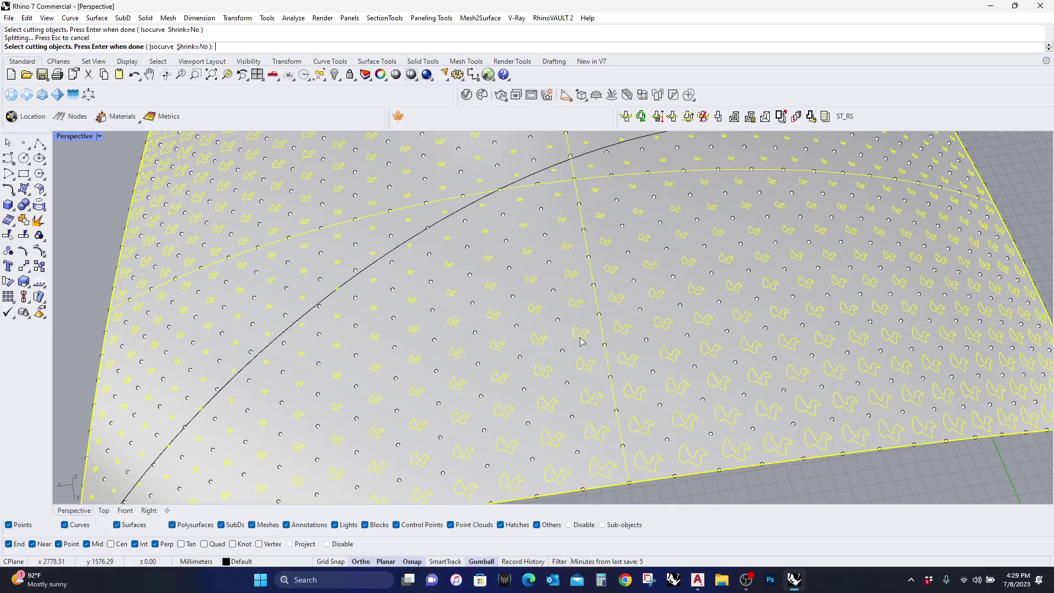
pyautogui.press('Return')
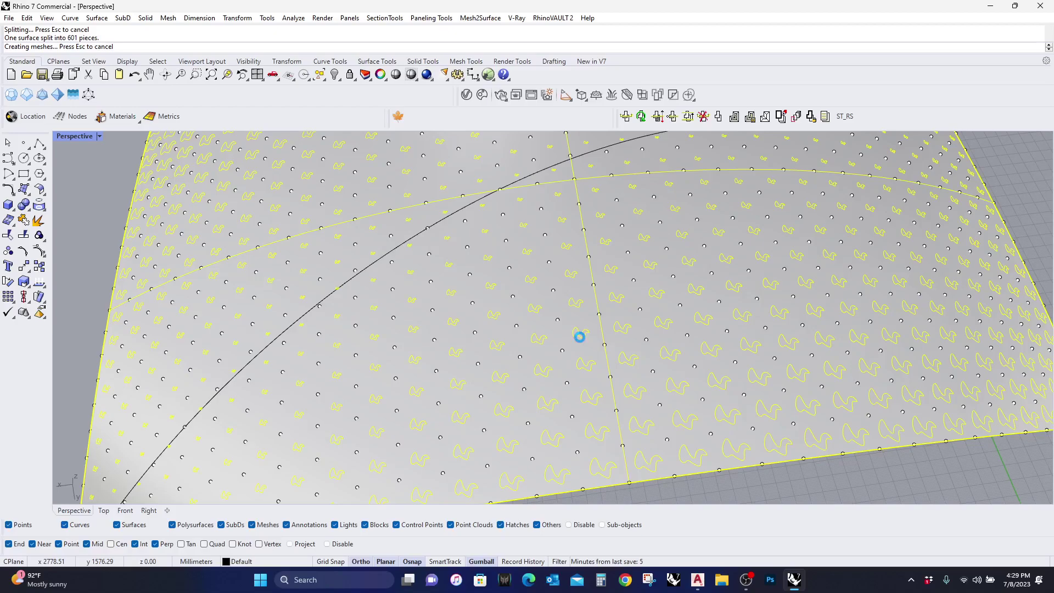
pyautogui.scroll(-2, 580, 337)
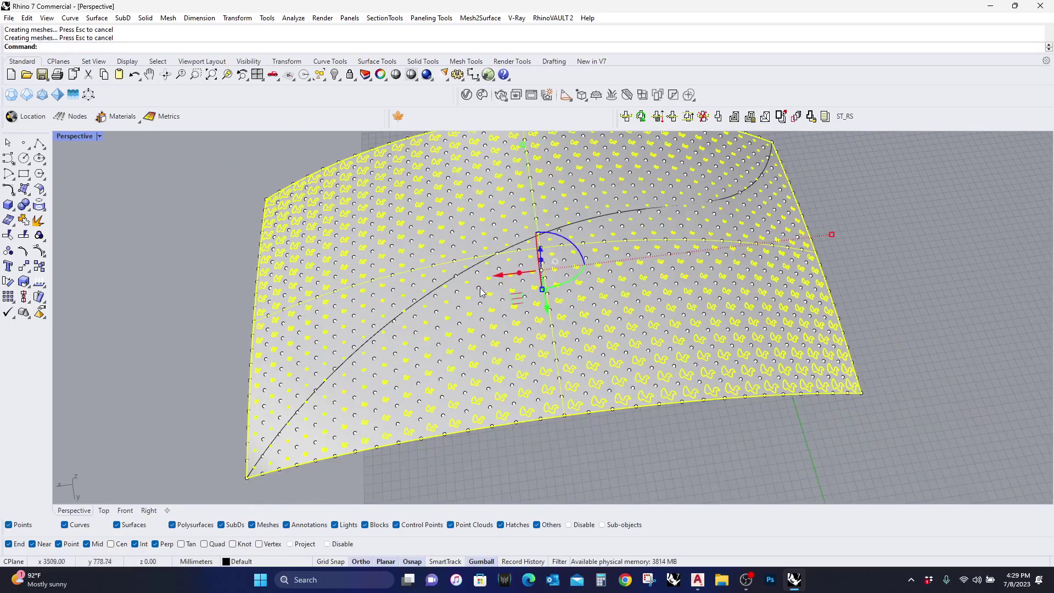
pyautogui.scroll(-2, 480, 288)
# Step: Alt-drag the gumball's red arrow to pull a duplicate of the split surface to the right
pyautogui.press('alt')
pyautogui.moveTo(441, 303); pyautogui.dragTo(939, 241)
pyautogui.click(591, 418)
pyautogui.scroll(-2, 158, 291)
pyautogui.scroll(6, 643, 311)
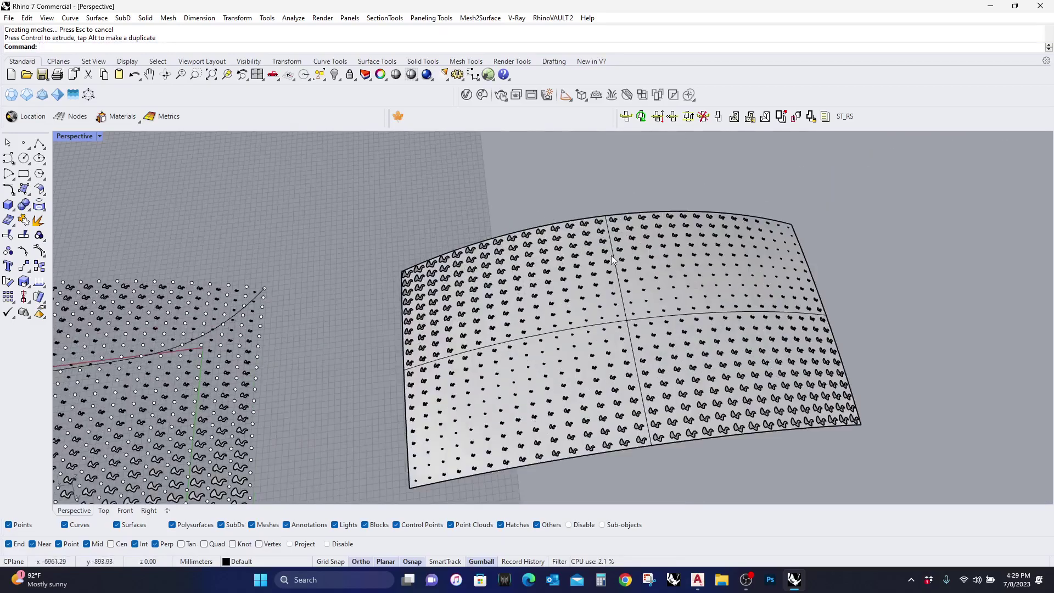
pyautogui.scroll(-2, 642, 311)
pyautogui.scroll(4, 642, 311)
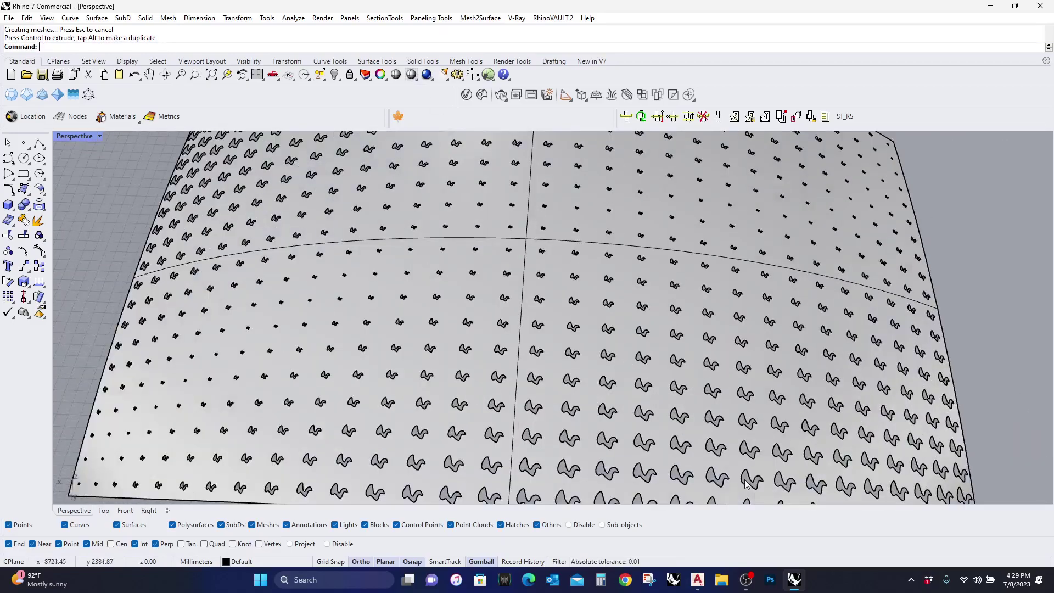
# Step: Zoom and orbit around the perforated arch to inspect its leaf-shaped openings from several angles
pyautogui.moveTo(642, 312); pyautogui.dragTo(583, 335, button='right')
pyautogui.scroll(4, 687, 399)
pyautogui.scroll(2, 566, 311)
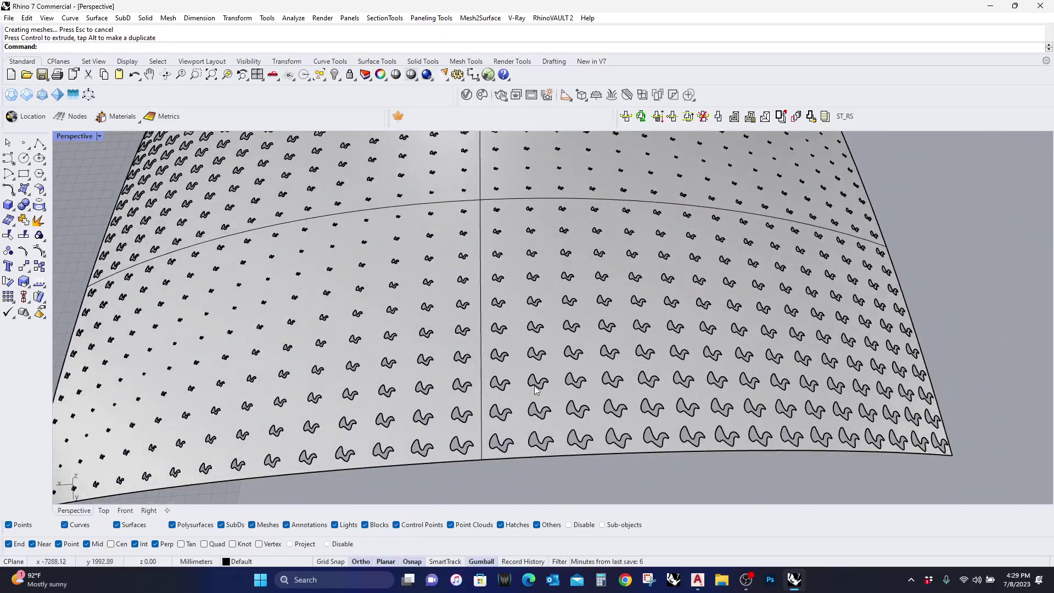
pyautogui.scroll(3, 582, 335)
pyautogui.scroll(-2, 588, 346)
pyautogui.scroll(-1, 537, 346)
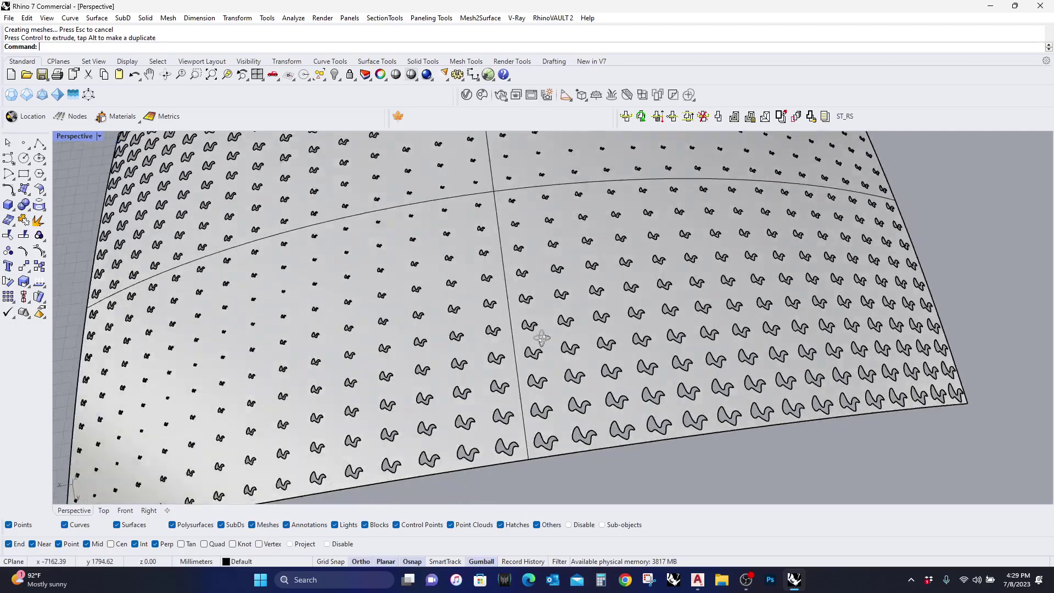
pyautogui.scroll(4, 537, 346)
pyautogui.scroll(2, 368, 356)
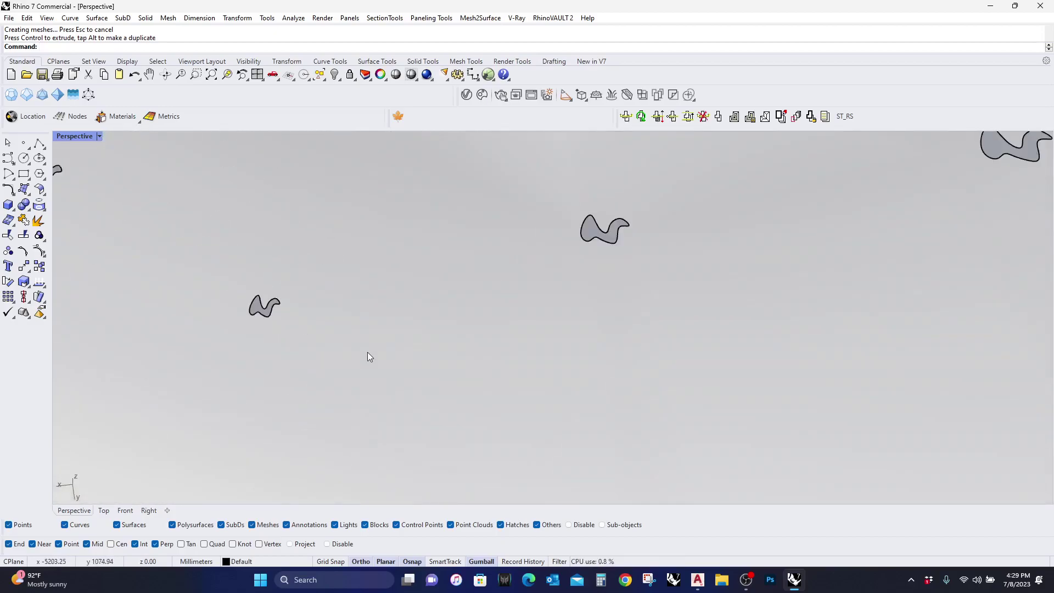
pyautogui.scroll(-3, 368, 356)
pyautogui.scroll(-2, 368, 355)
pyautogui.moveTo(552, 323); pyautogui.dragTo(552, 258, button='right')
pyautogui.scroll(-3, 575, 313)
pyautogui.scroll(4, 628, 335)
pyautogui.scroll(-3, 647, 306)
pyautogui.scroll(-3, 515, 331)
pyautogui.moveTo(515, 332); pyautogui.dragTo(591, 256, button='right')
pyautogui.scroll(4, 587, 304)
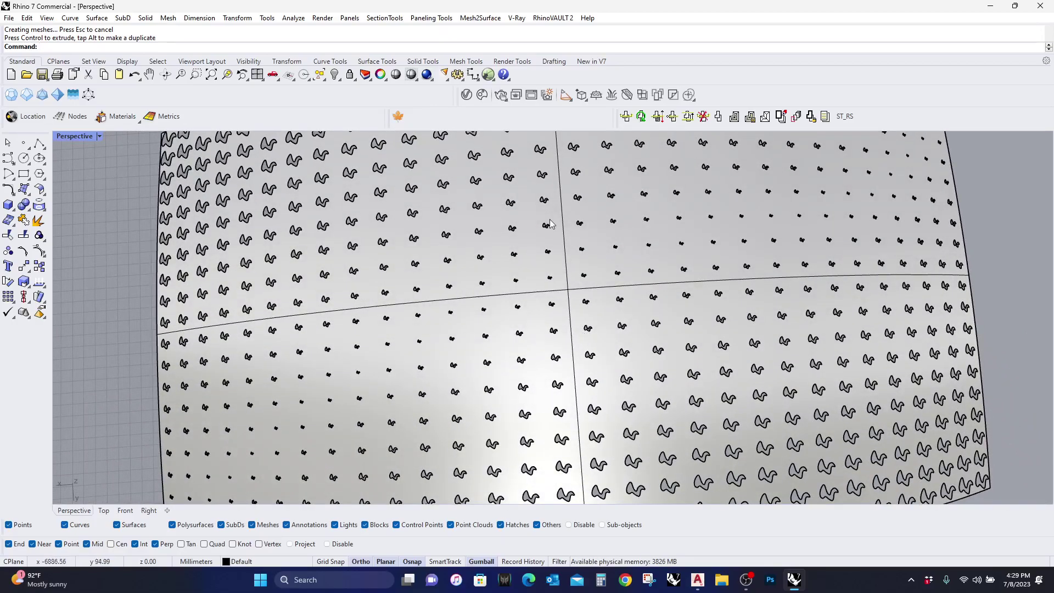
pyautogui.moveTo(552, 224); pyautogui.dragTo(563, 315, button='right')
pyautogui.scroll(-3, 572, 284)
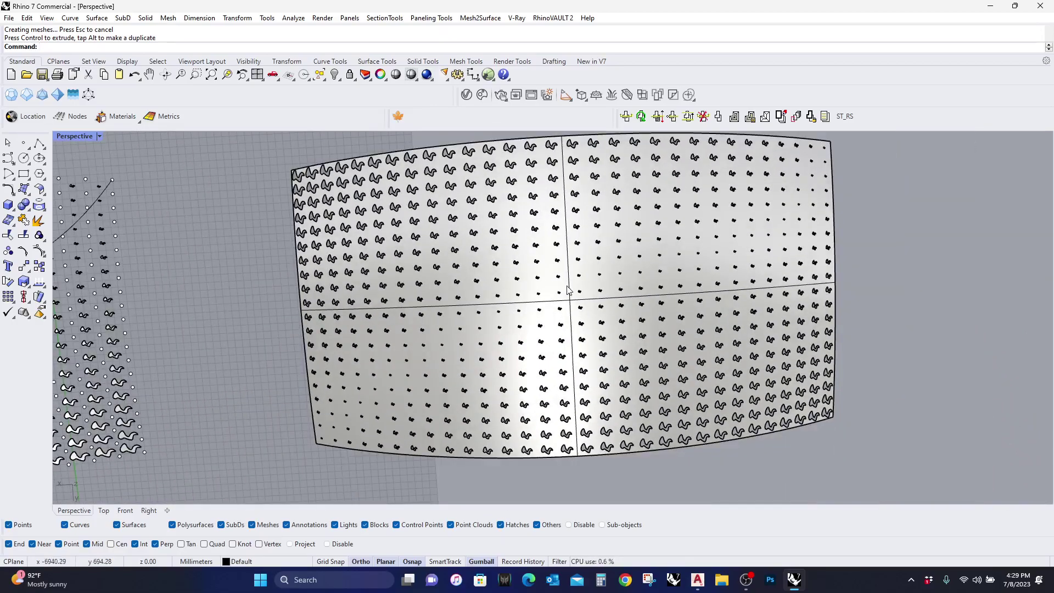
pyautogui.scroll(3, 572, 269)
pyautogui.scroll(-3, 592, 310)
pyautogui.moveTo(592, 310); pyautogui.dragTo(748, 337, button='right')
pyautogui.scroll(-3, 576, 249)
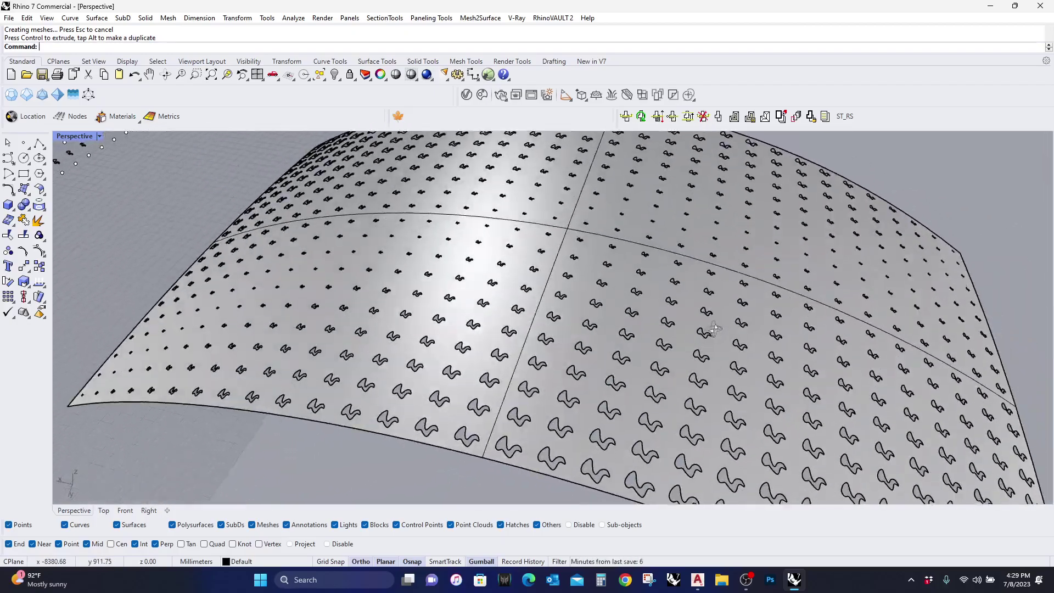
pyautogui.scroll(3, 748, 337)
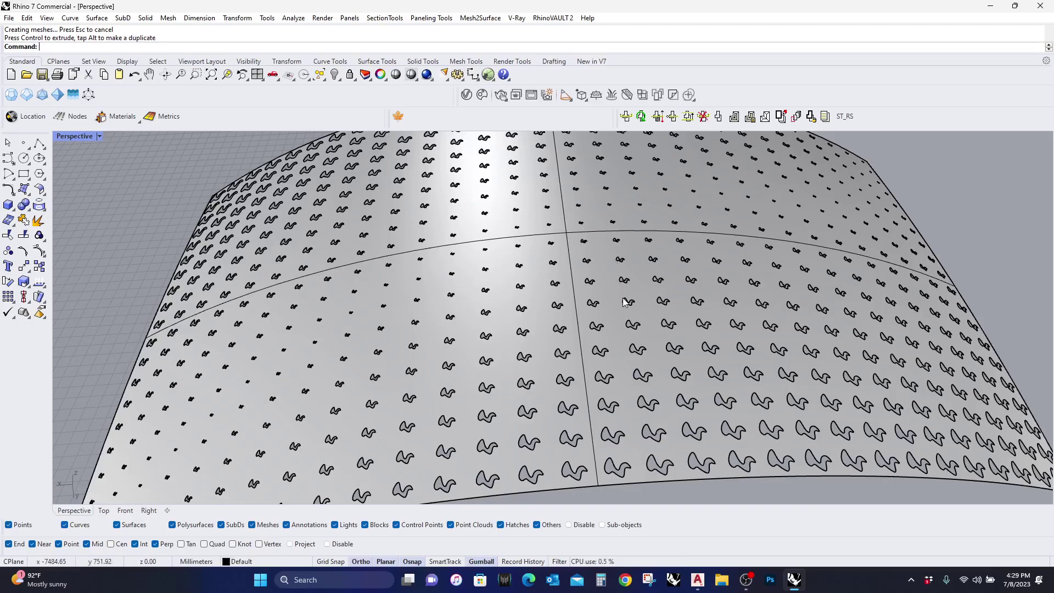
pyautogui.scroll(-5, 614, 316)
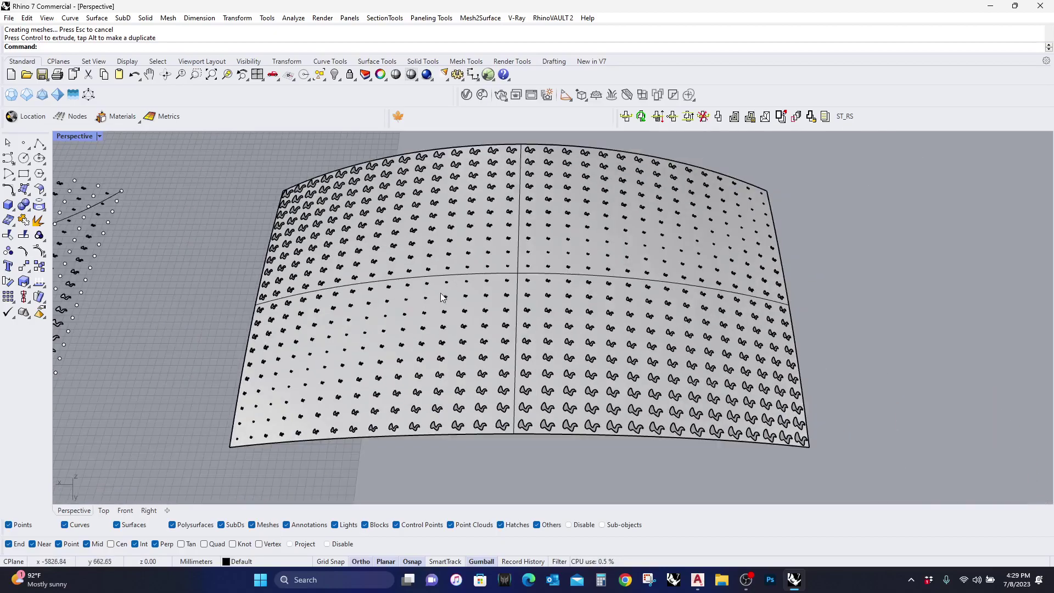
pyautogui.scroll(2, 684, 312)
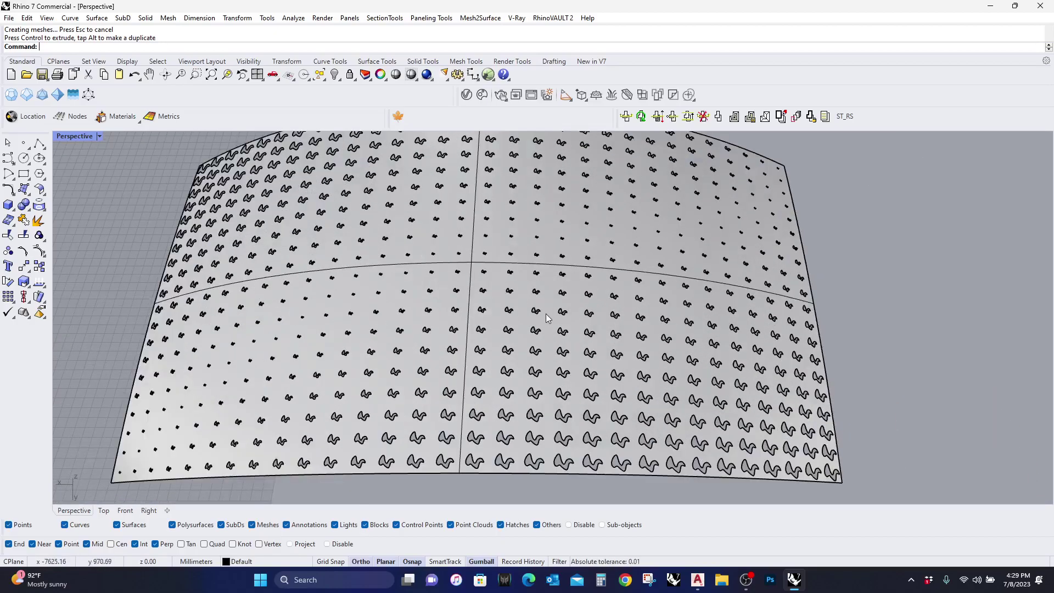